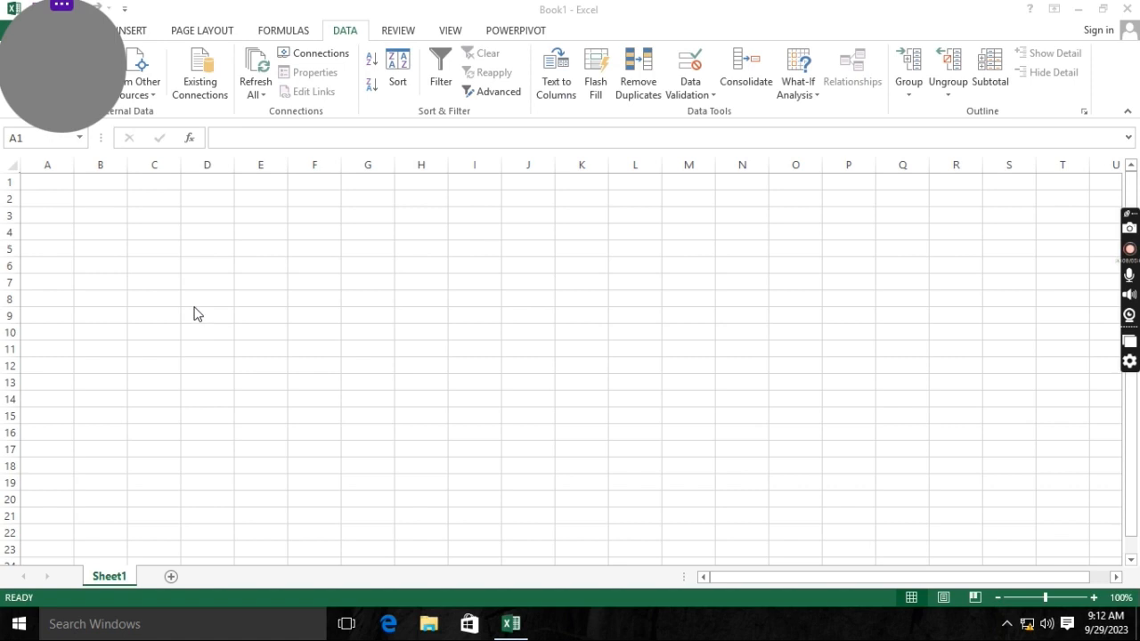
Step: Enter seven first names separated by single spaces as one text entry in cell D3
{"action": "left_click", "coordinate": [197, 217]}
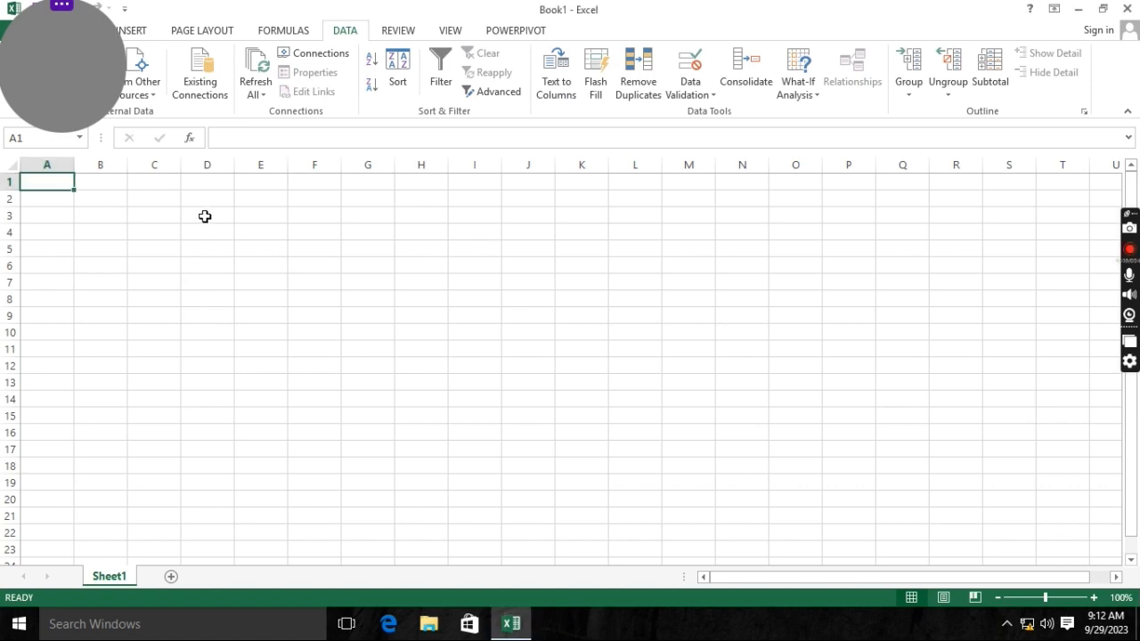
{"action": "left_click", "coordinate": [204, 217]}
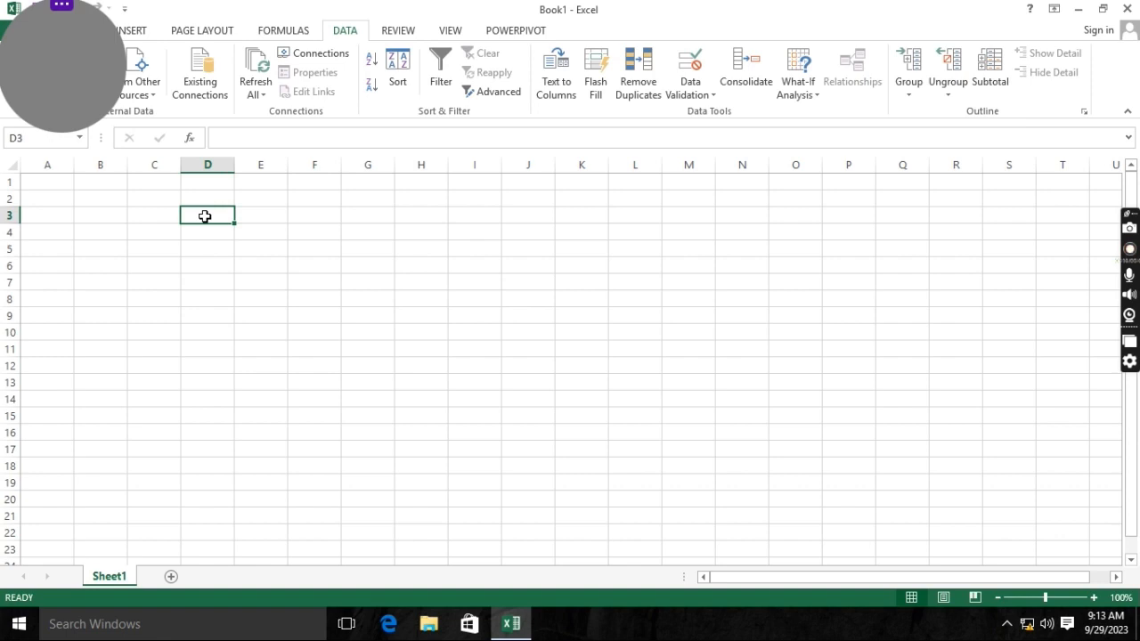
{"action": "type", "text": "arun va"}
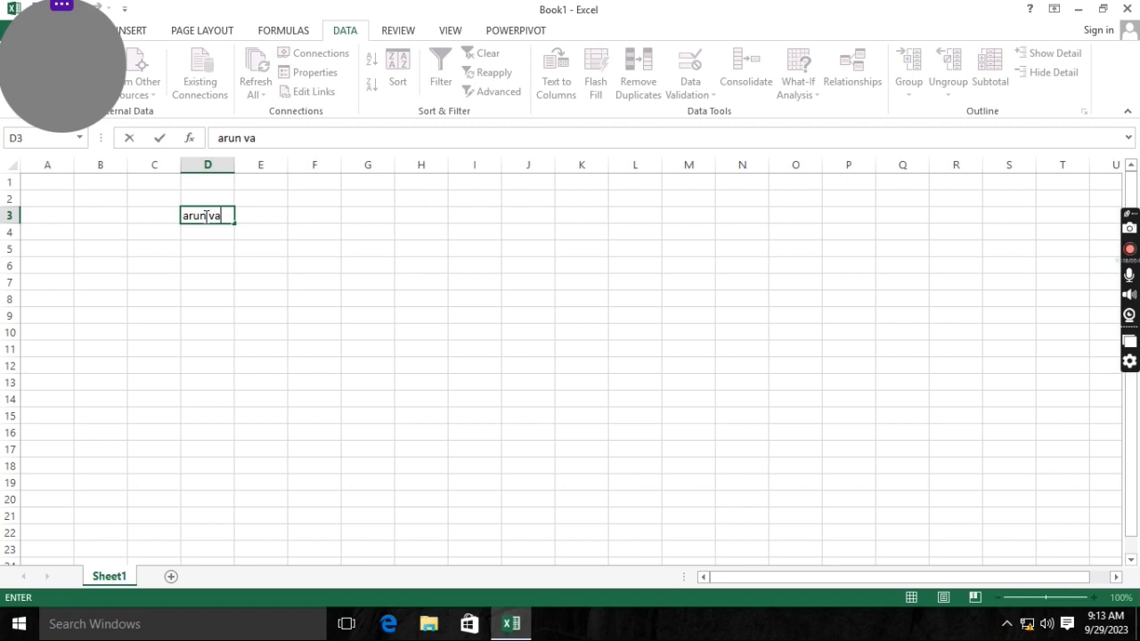
{"action": "type", "text": "run tarun "}
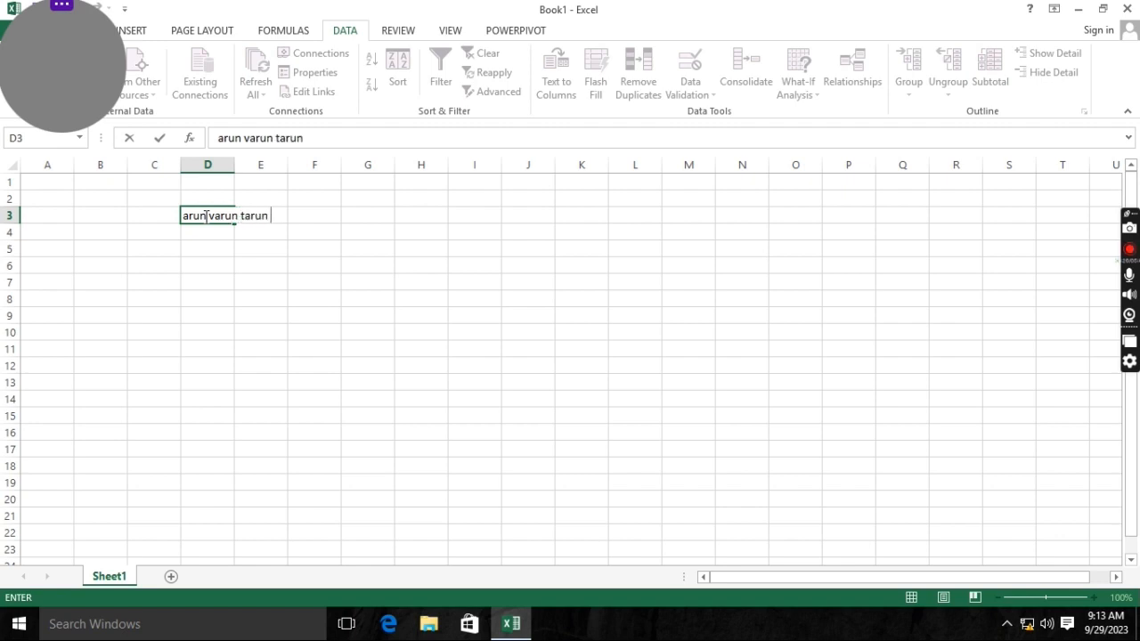
{"action": "type", "text": "vikash rah"}
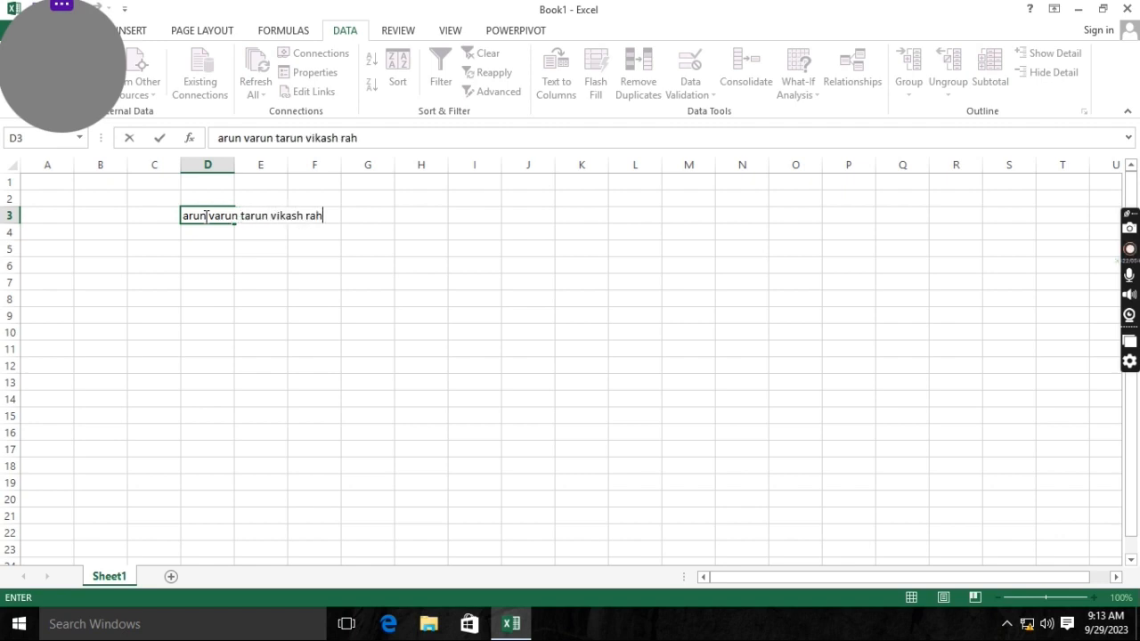
{"action": "type", "text": "ul ajay vijay"}
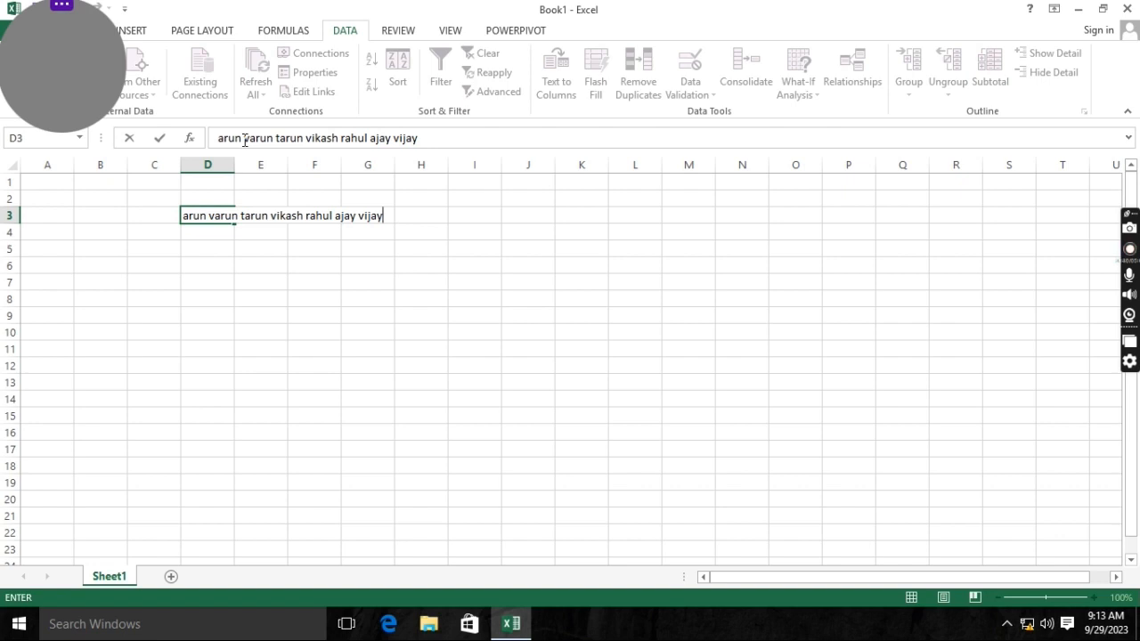
{"action": "left_click", "coordinate": [225, 265]}
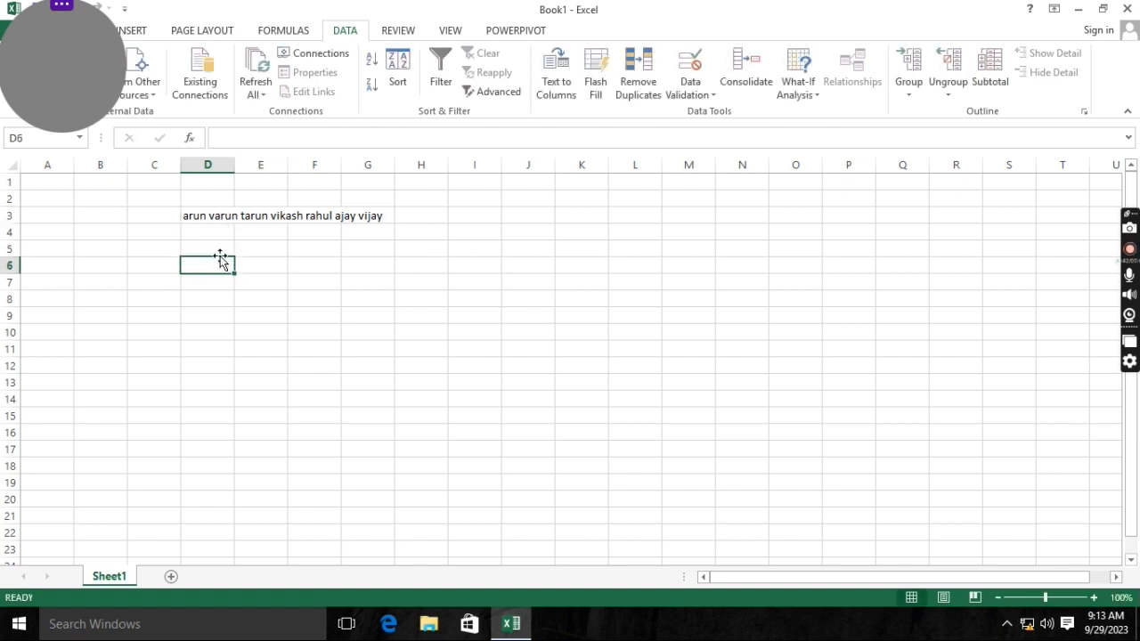
Step: Split the text in D3 with Text to Columns, using fixed width, the suggested column breaks and General format
{"action": "left_click", "coordinate": [204, 217]}
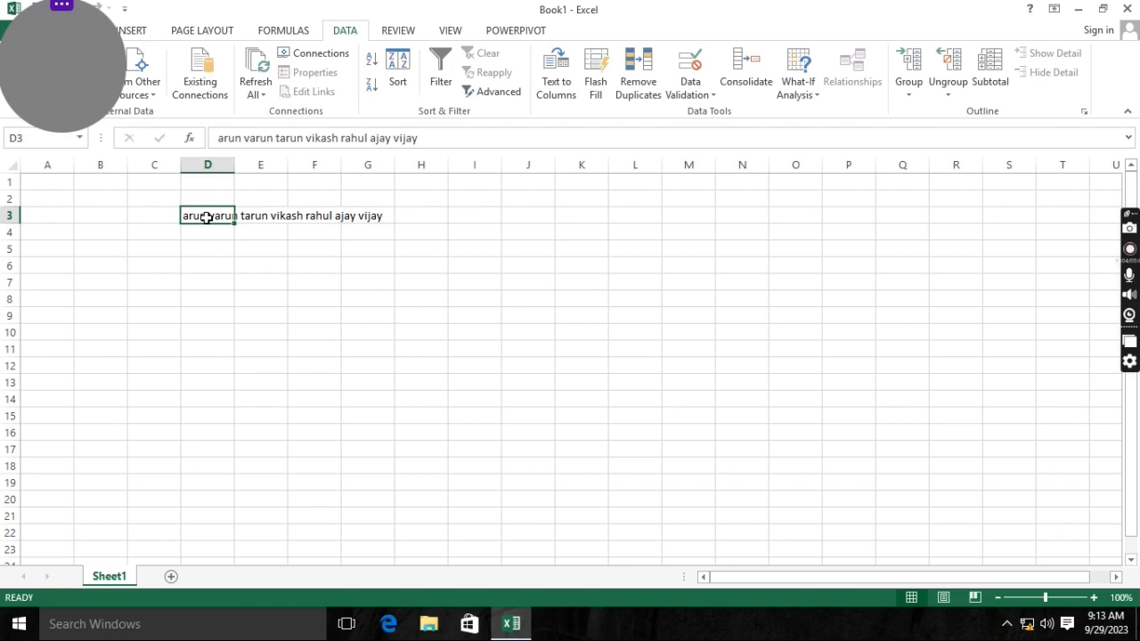
{"action": "left_click", "coordinate": [554, 89]}
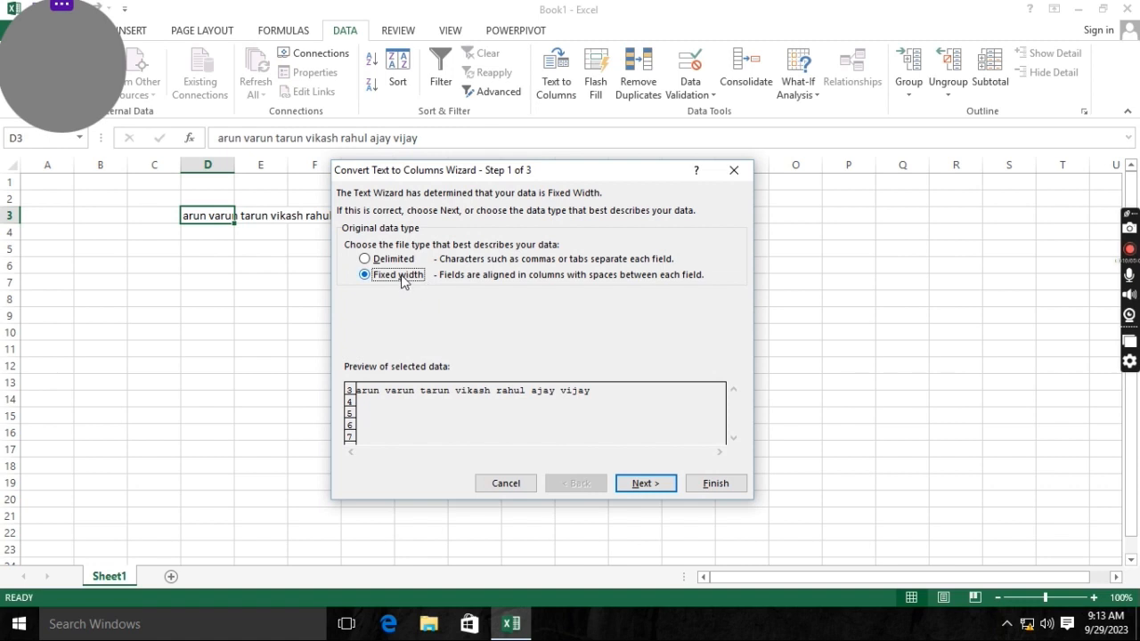
{"action": "left_click", "coordinate": [371, 263]}
{"action": "left_click", "coordinate": [365, 276]}
{"action": "left_click", "coordinate": [646, 485]}
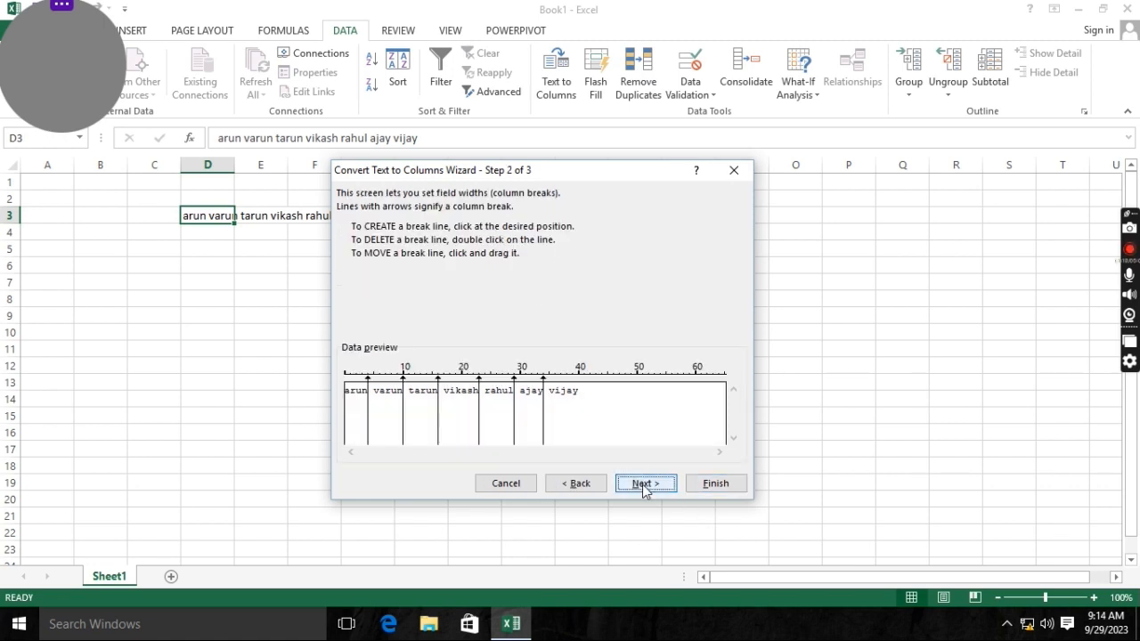
{"action": "left_click", "coordinate": [645, 485]}
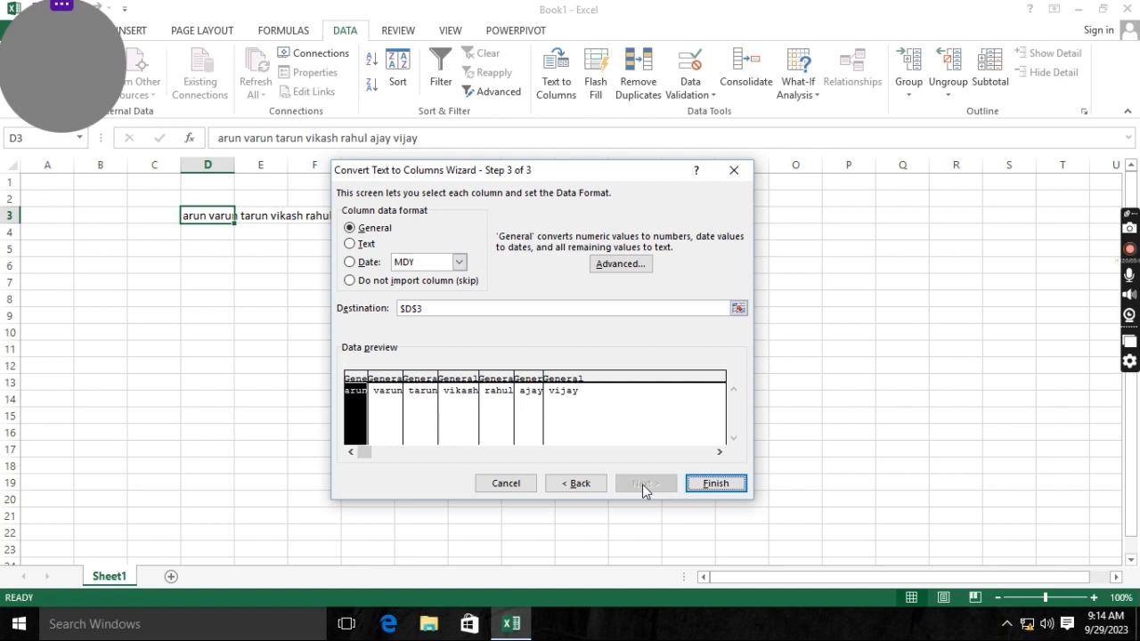
{"action": "left_click", "coordinate": [713, 484]}
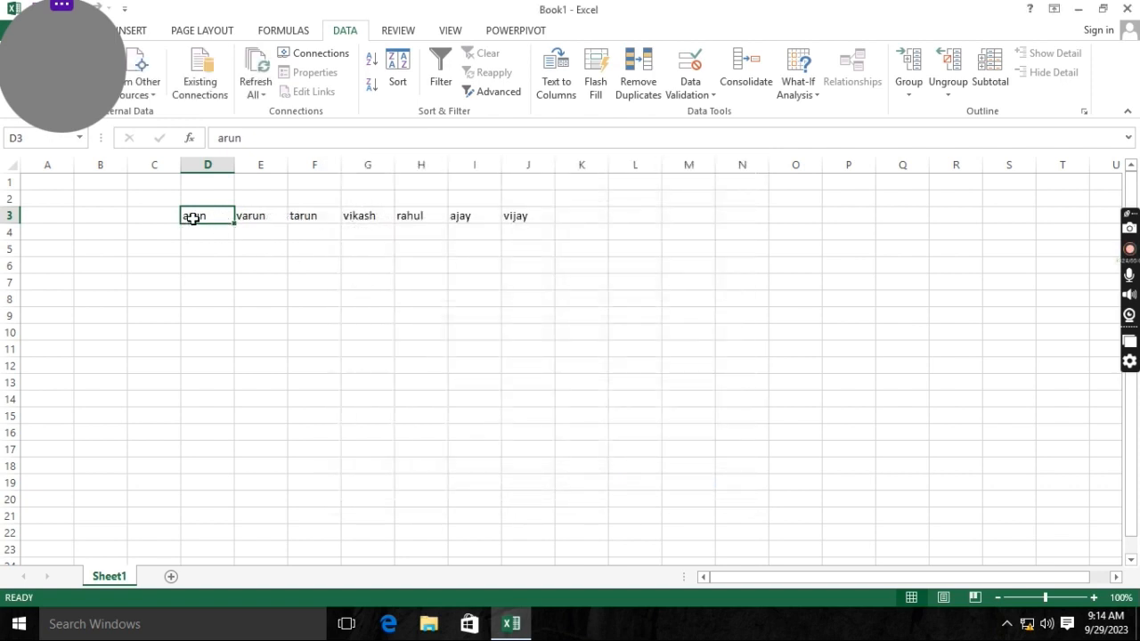
Step: Check the contents of each split cell from E3 through J3
{"action": "left_click", "coordinate": [246, 216]}
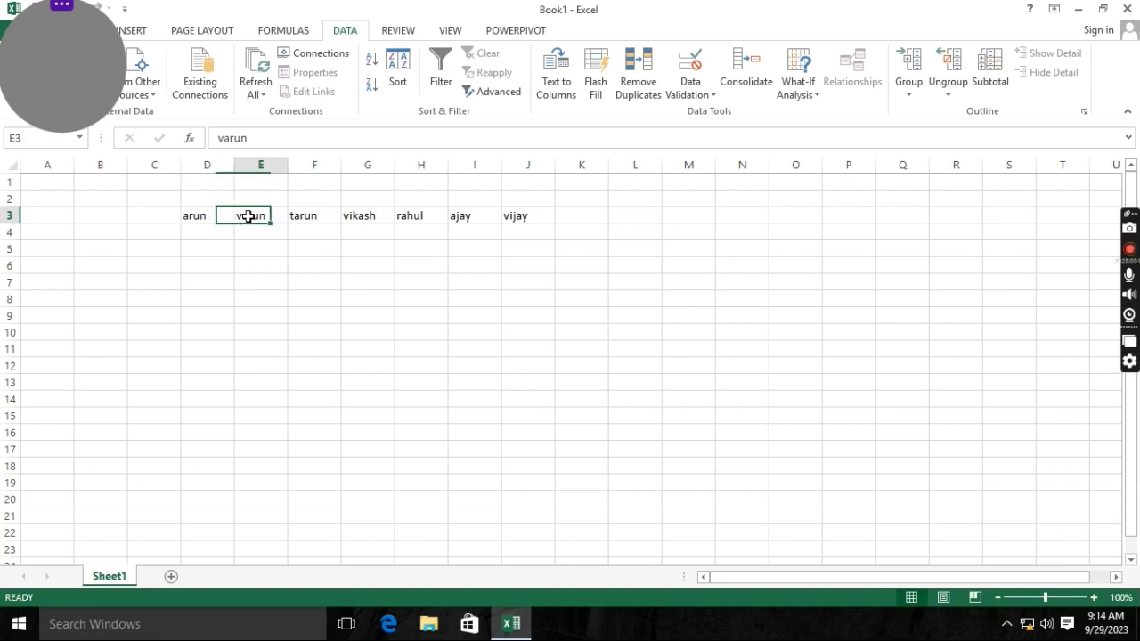
{"action": "left_click", "coordinate": [314, 216]}
{"action": "left_click", "coordinate": [374, 215]}
{"action": "left_click", "coordinate": [417, 216]}
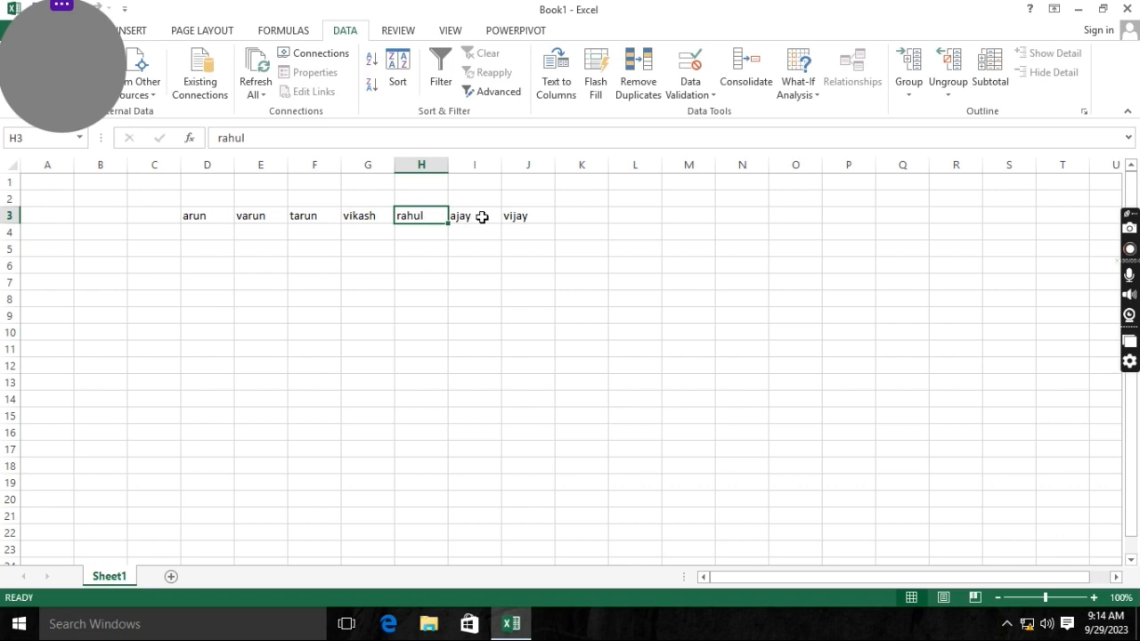
{"action": "left_click", "coordinate": [471, 216]}
{"action": "left_click", "coordinate": [520, 216]}
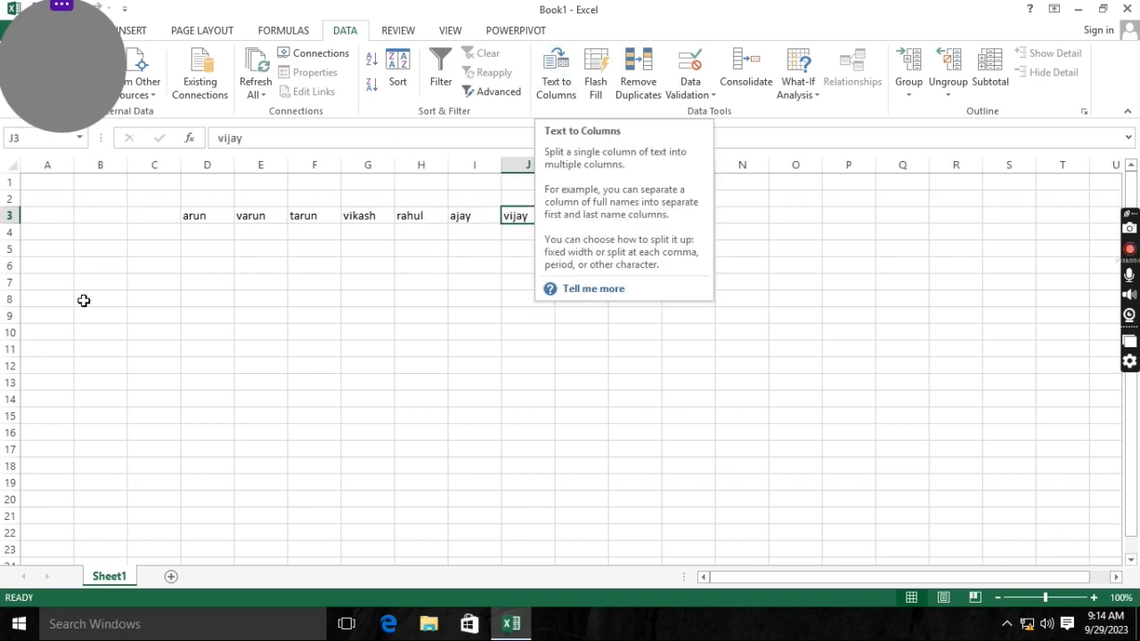
{"action": "left_click", "coordinate": [236, 270]}
Step: Copy the range D3:J3 and paste it transposed into column B starting at B5
{"action": "left_click_drag", "start_coordinate": [203, 214], "coordinate": [519, 216]}
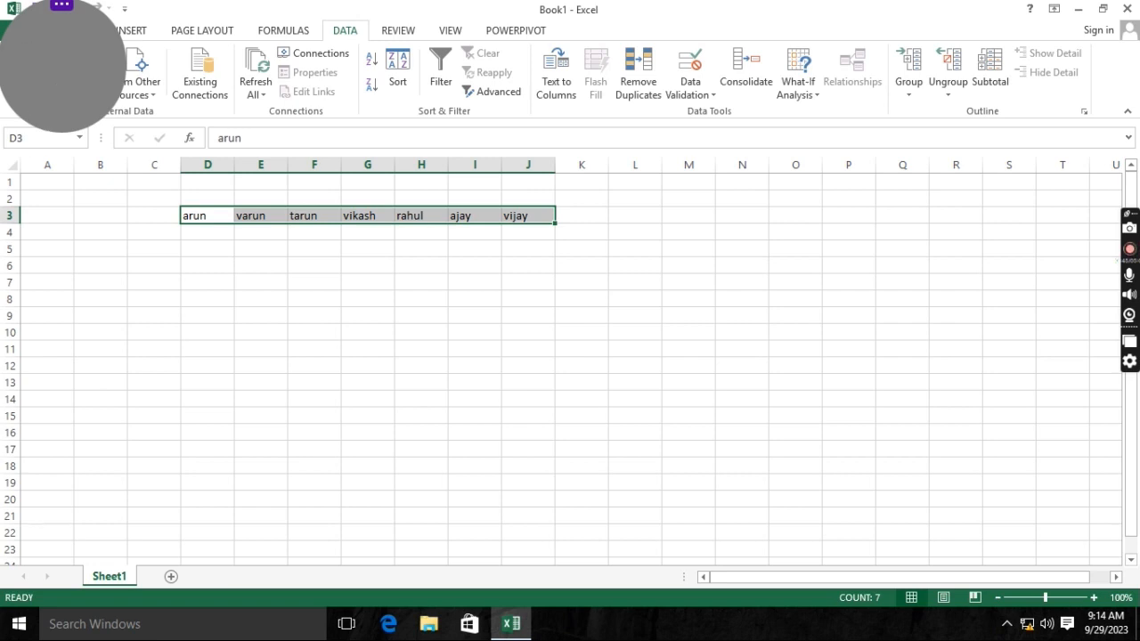
{"action": "left_click_drag", "start_coordinate": [60, 54], "coordinate": [1113, 456]}
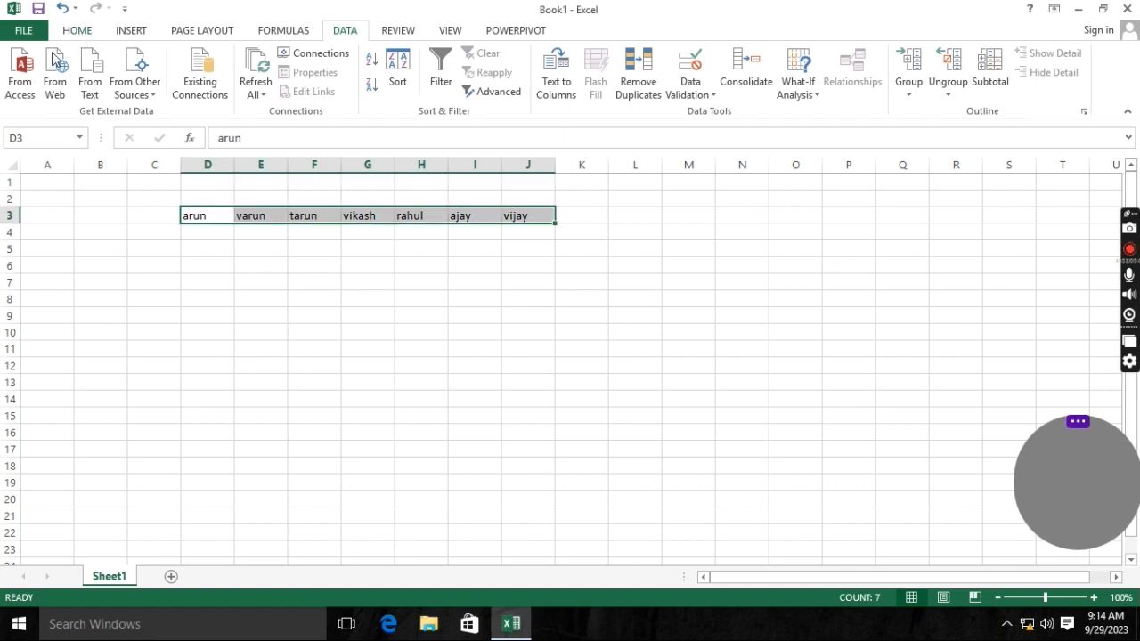
{"action": "left_click", "coordinate": [78, 34]}
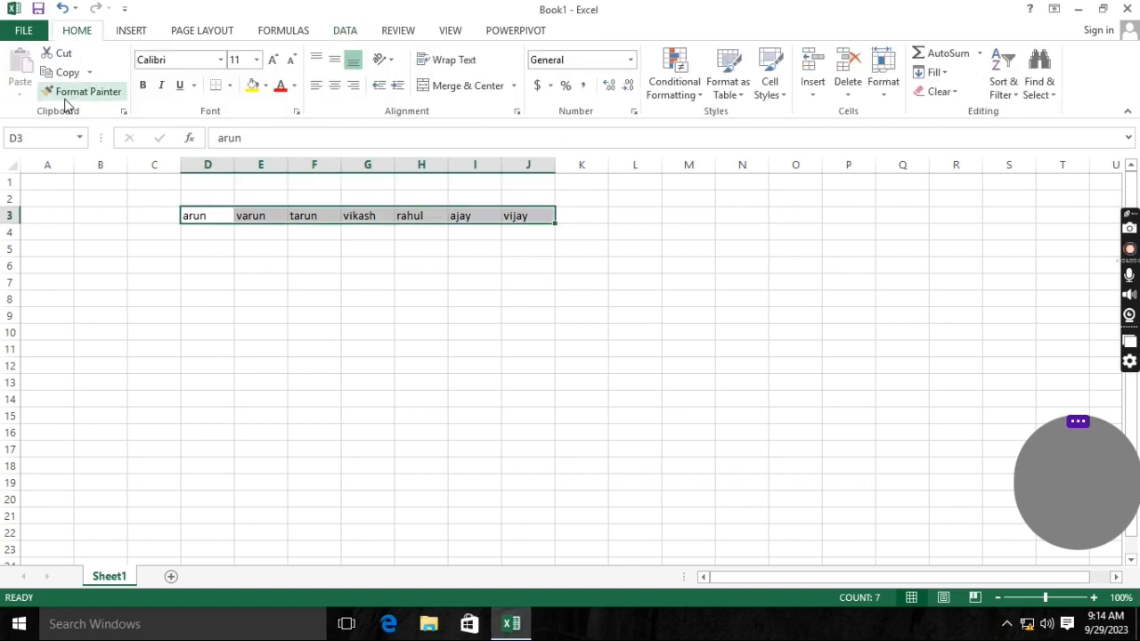
{"action": "left_click", "coordinate": [62, 72]}
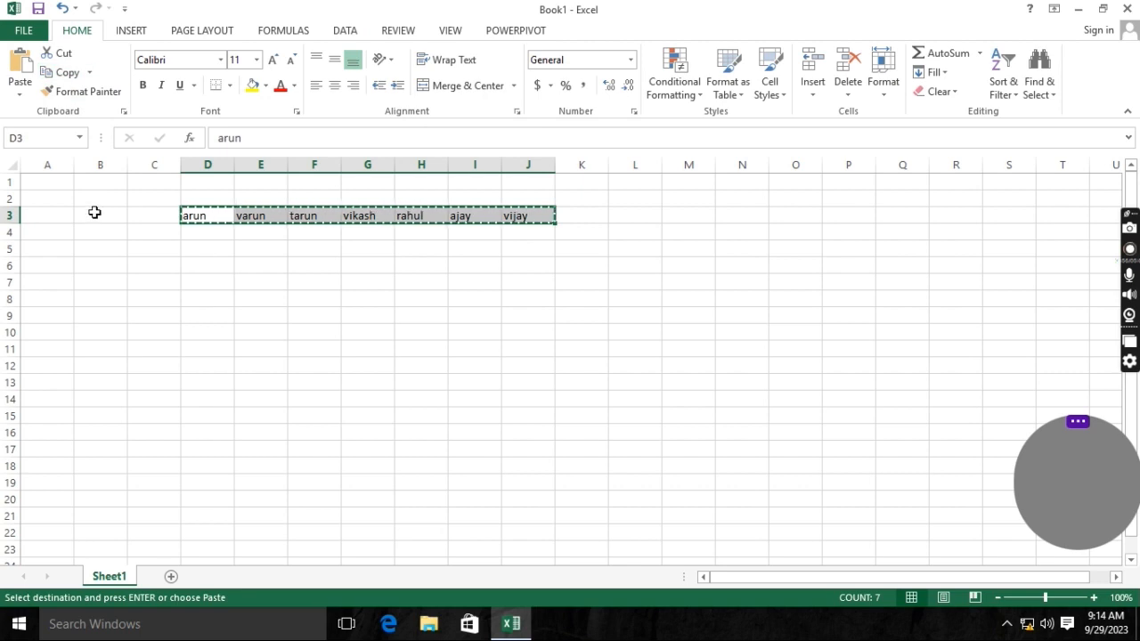
{"action": "left_click", "coordinate": [98, 246]}
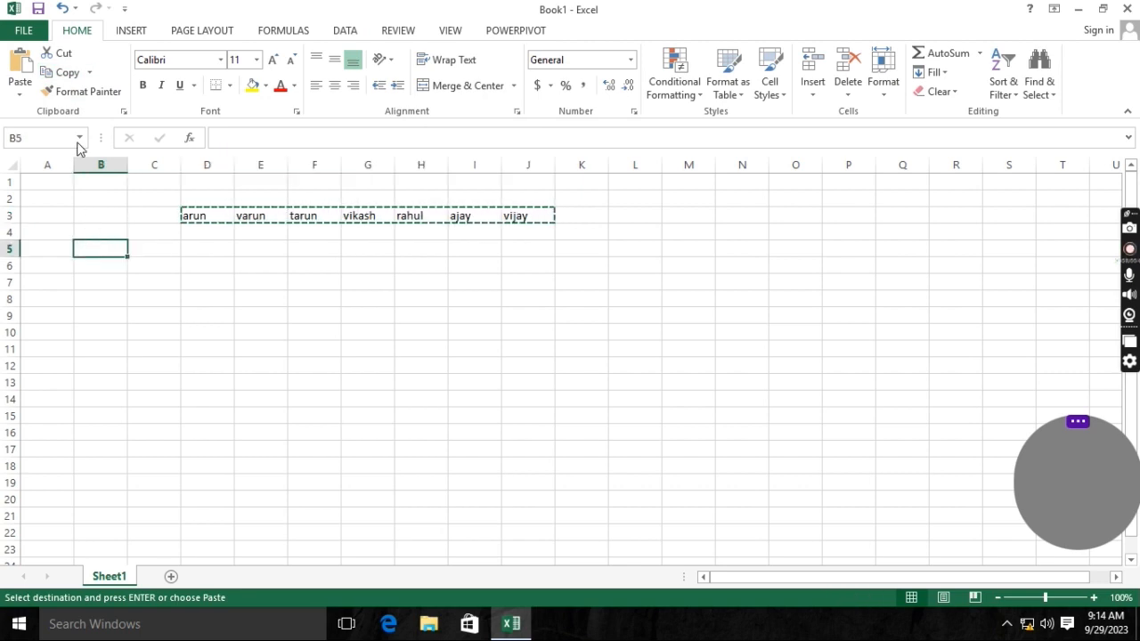
{"action": "left_click", "coordinate": [22, 98]}
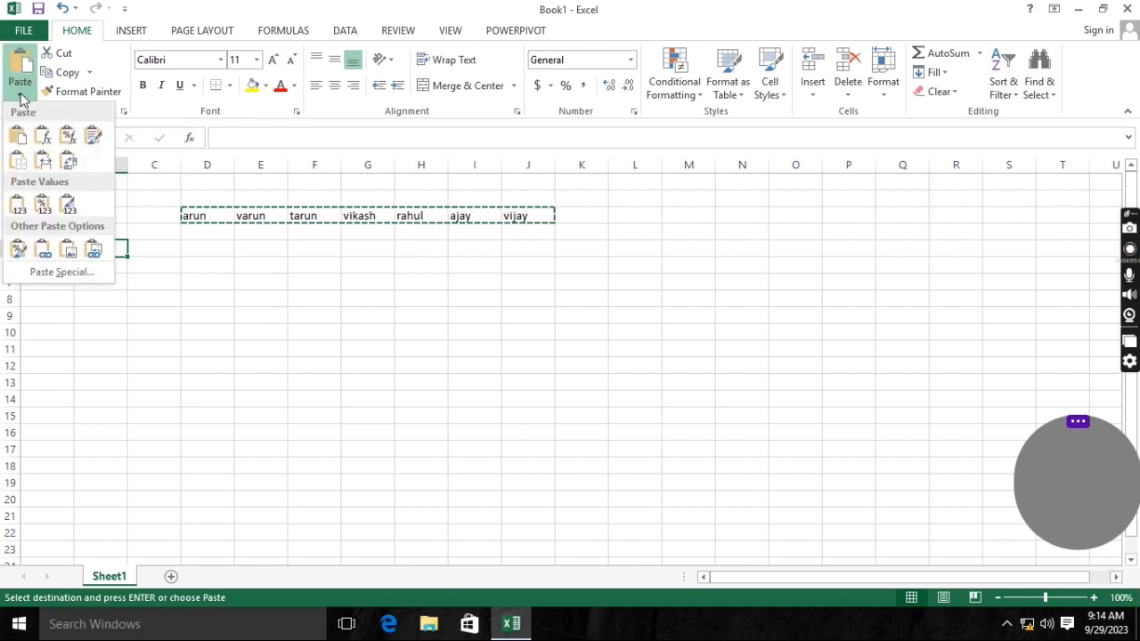
{"action": "left_click", "coordinate": [70, 162]}
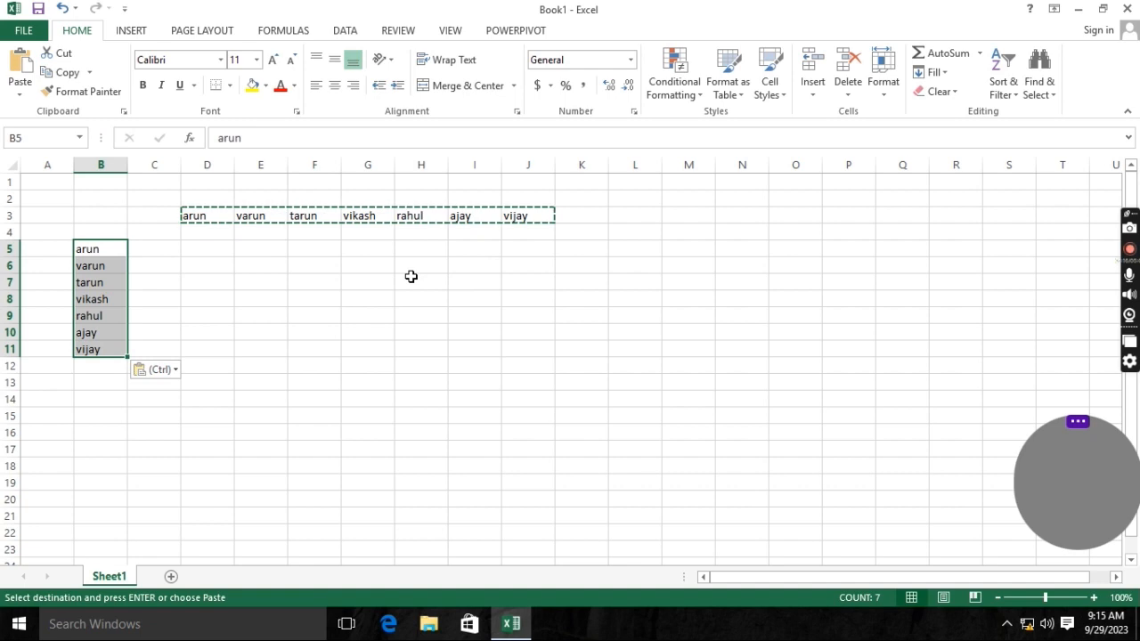
{"action": "left_click", "coordinate": [206, 285]}
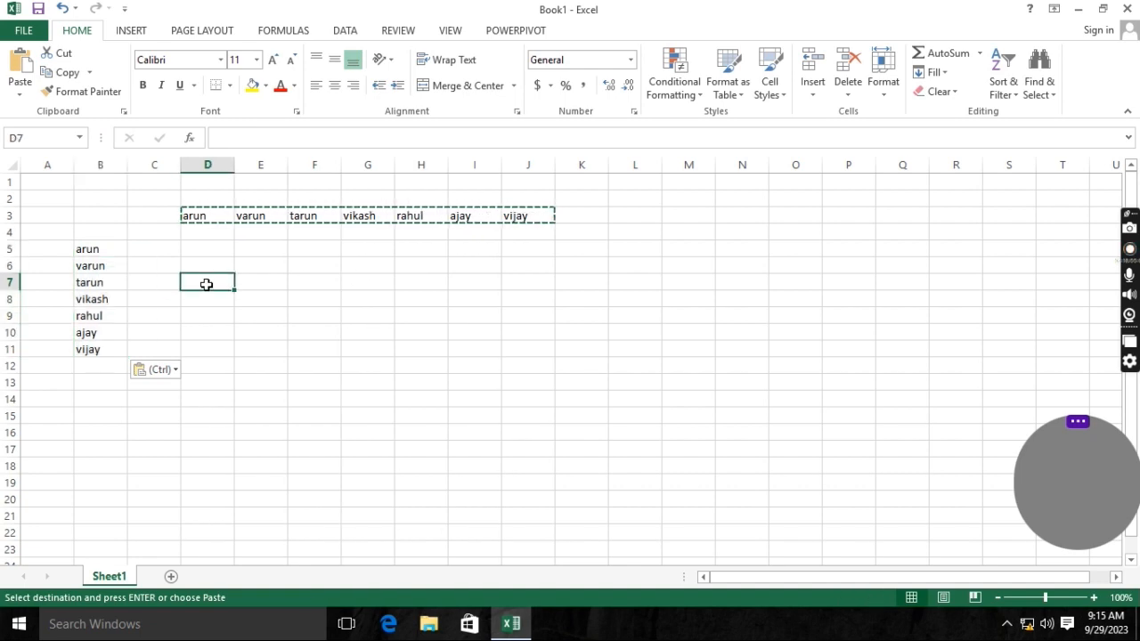
Step: Overwrite cells B7, B9 and B11 with the same first name as in B5 to create duplicates
{"action": "left_click", "coordinate": [93, 283]}
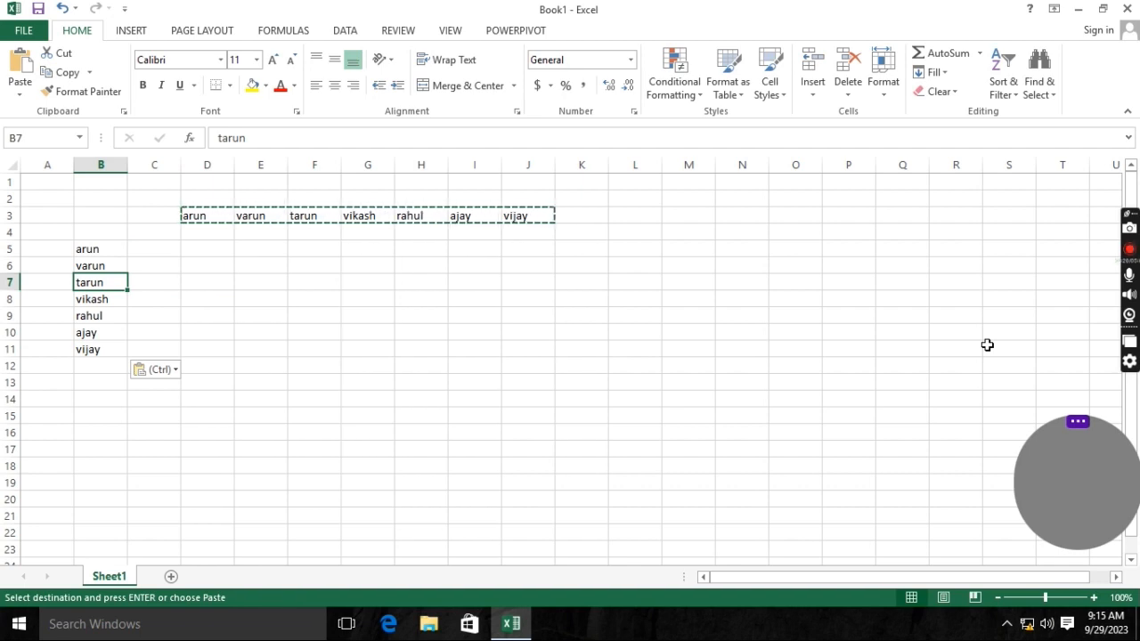
{"action": "type", "text": "arun"}
{"action": "key", "text": "Return"}
{"action": "key", "text": "Return"}
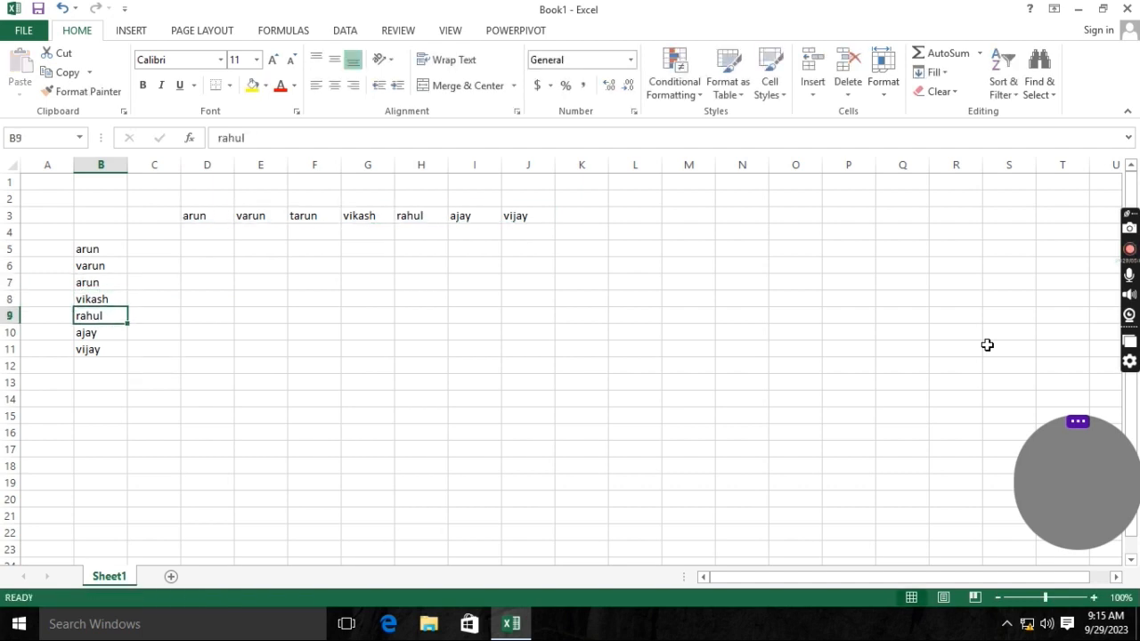
{"action": "type", "text": "arun"}
{"action": "key", "text": "Return"}
{"action": "key", "text": "Return"}
{"action": "type", "text": "arun"}
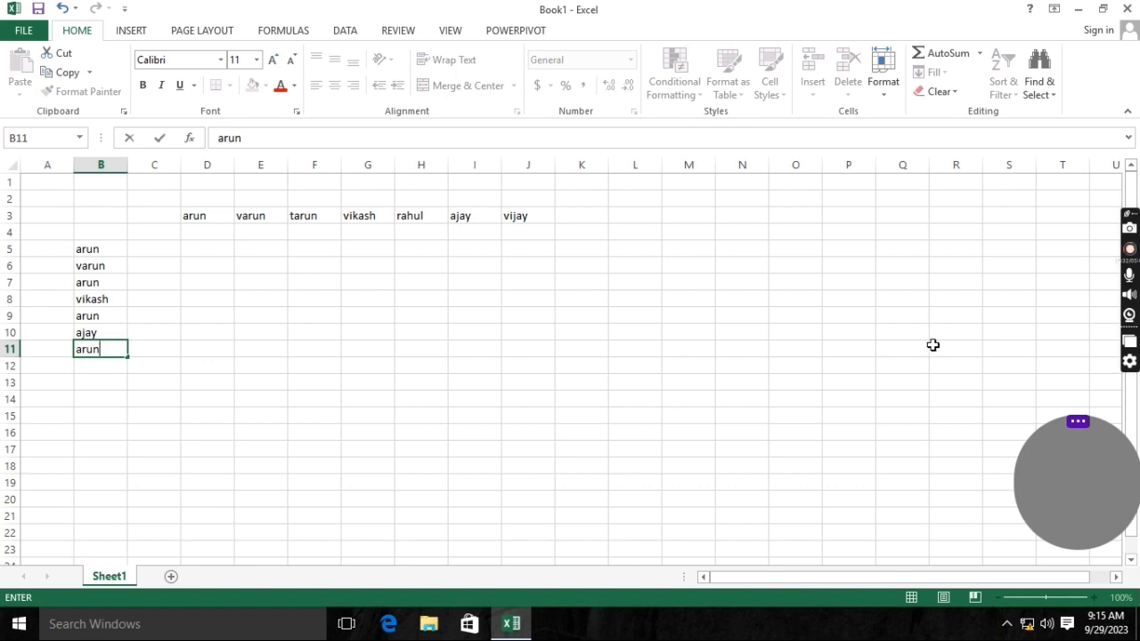
Step: Remove the duplicate values from B5:B11, treating column B as data without headers
{"action": "left_click_drag", "start_coordinate": [101, 253], "coordinate": [101, 350]}
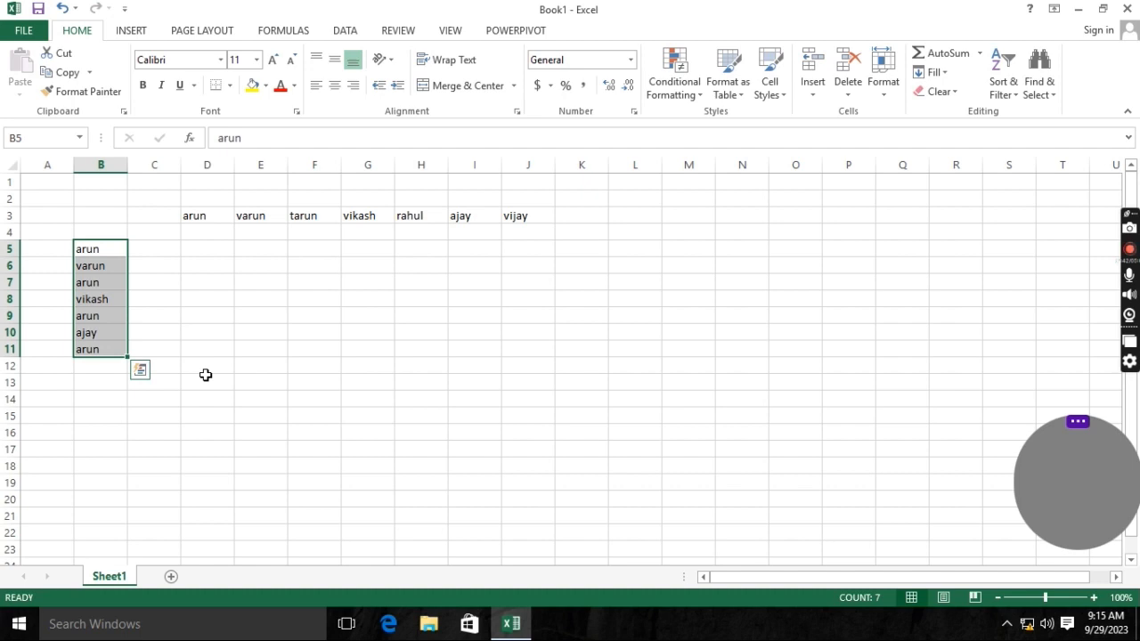
{"action": "left_click", "coordinate": [346, 36]}
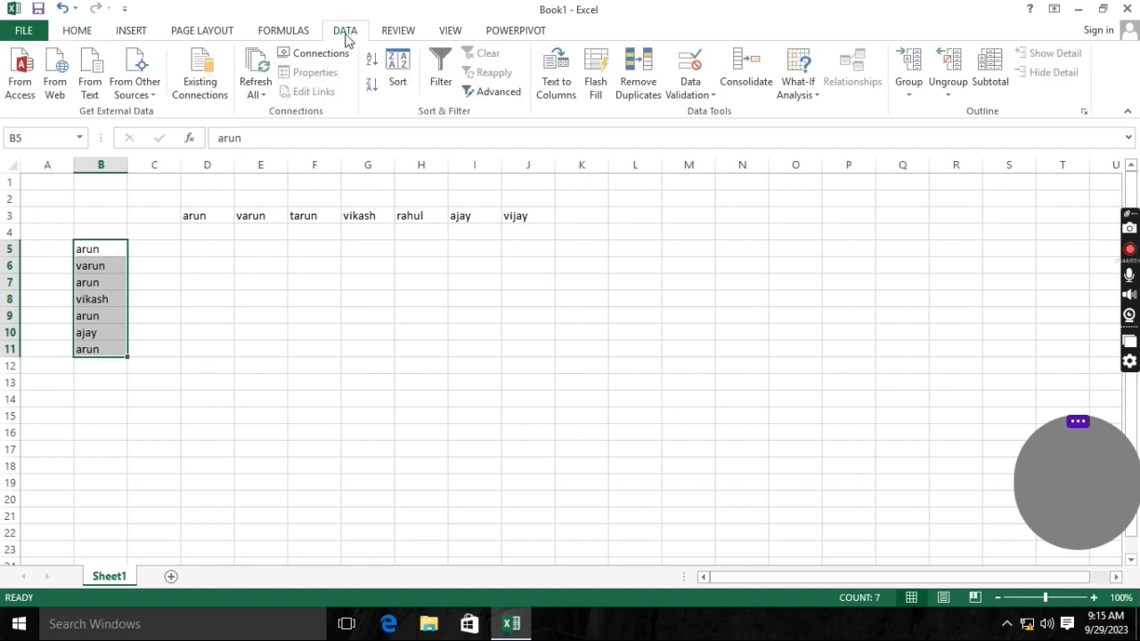
{"action": "left_click", "coordinate": [639, 85]}
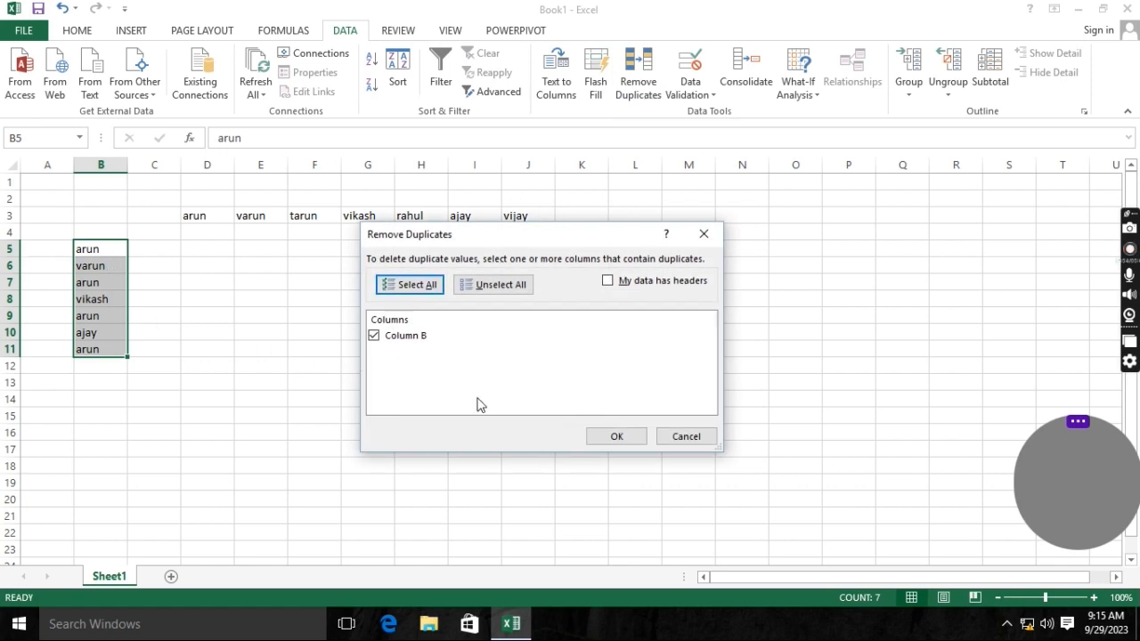
{"action": "left_click", "coordinate": [615, 436]}
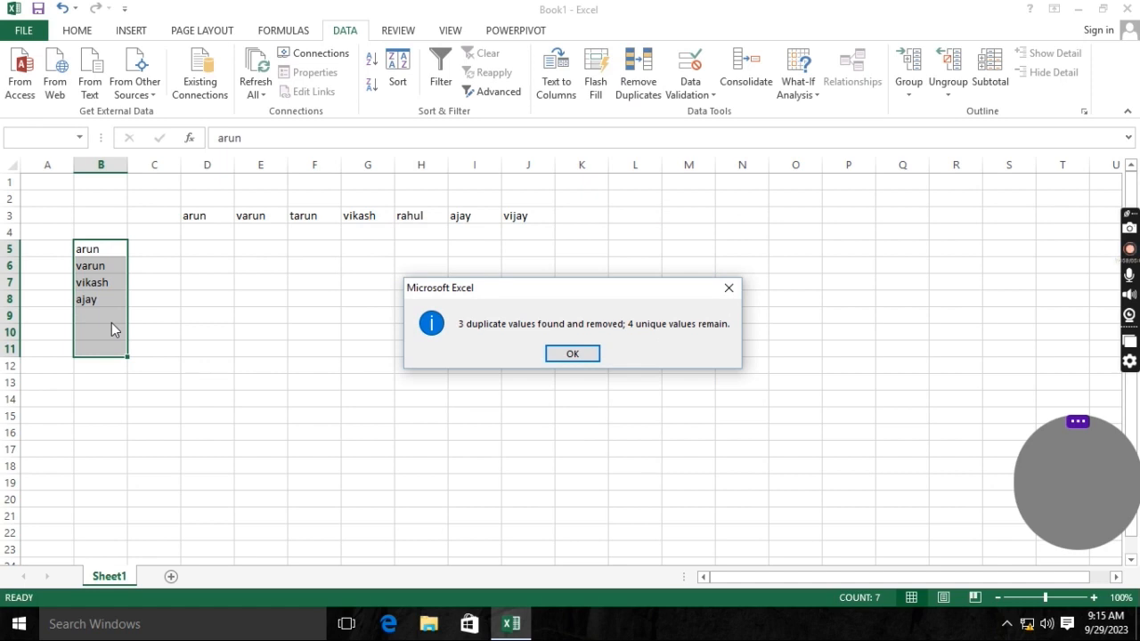
{"action": "left_click", "coordinate": [572, 355]}
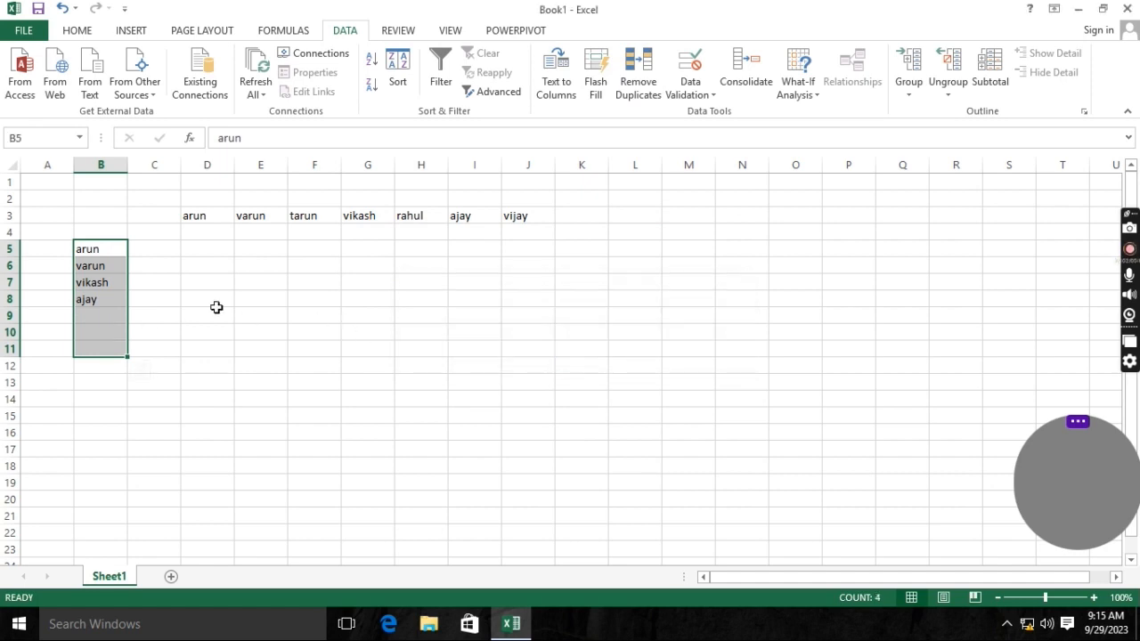
{"action": "left_click", "coordinate": [257, 289]}
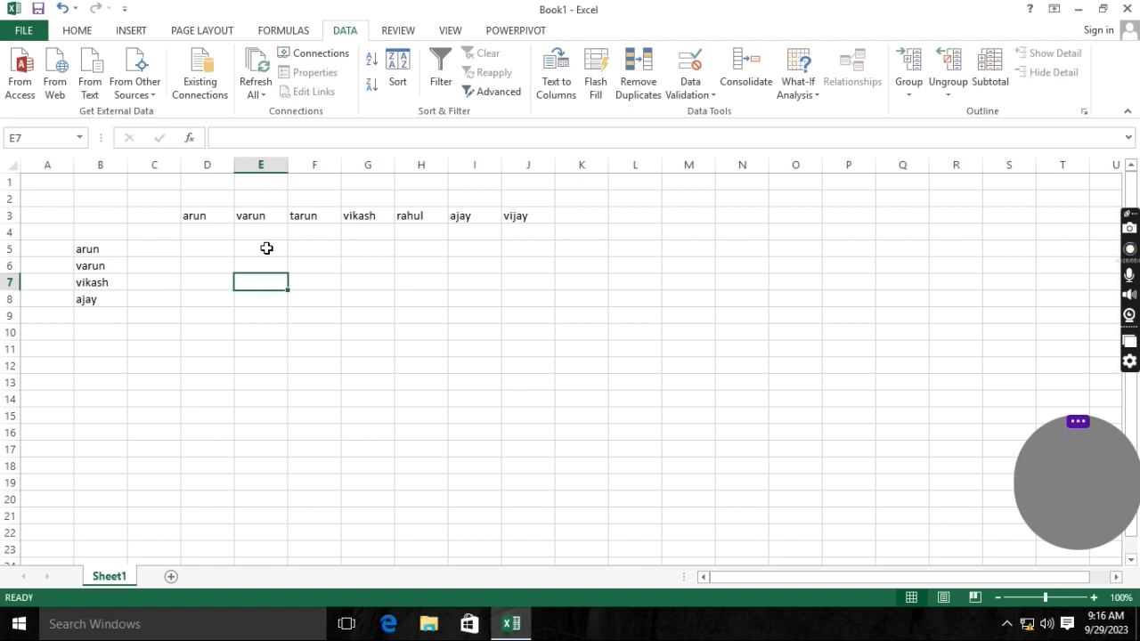
Step: Start a data validation rule for E5:E18 that allows only whole numbers between two limits
{"action": "left_click_drag", "start_coordinate": [267, 249], "coordinate": [270, 476]}
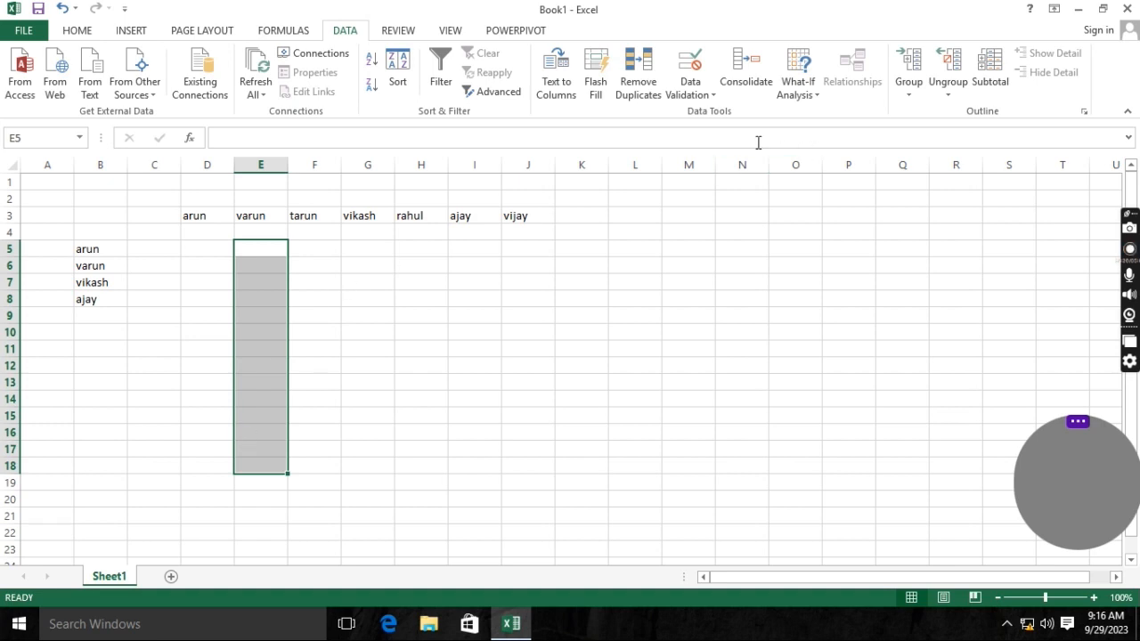
{"action": "left_click", "coordinate": [720, 94]}
{"action": "left_click", "coordinate": [680, 433]}
{"action": "left_click", "coordinate": [702, 95]}
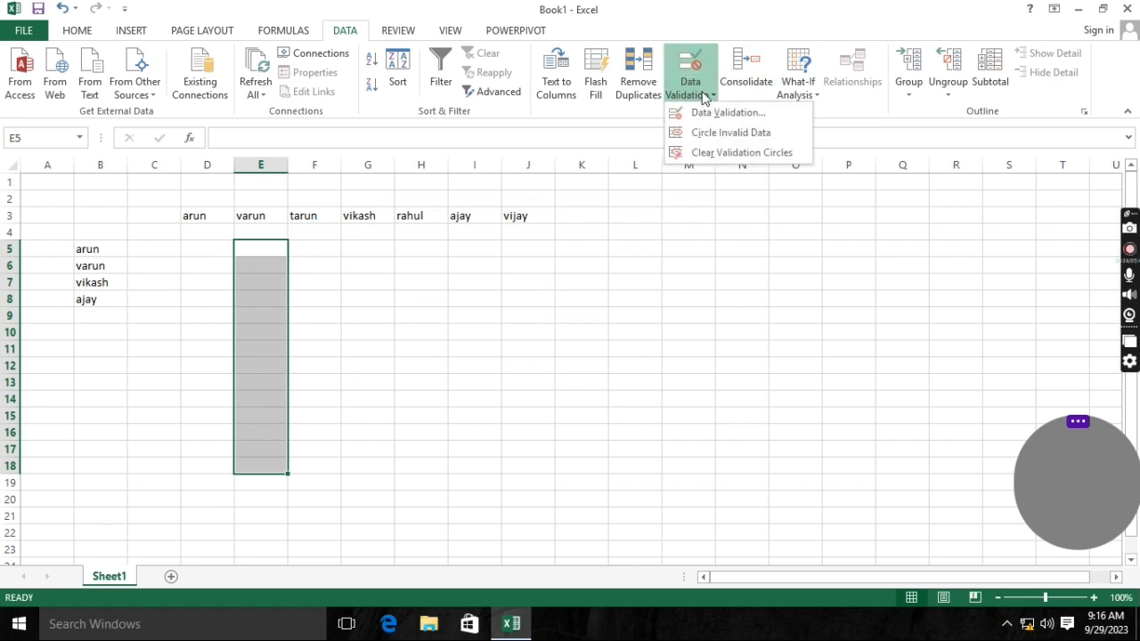
{"action": "left_click", "coordinate": [704, 114]}
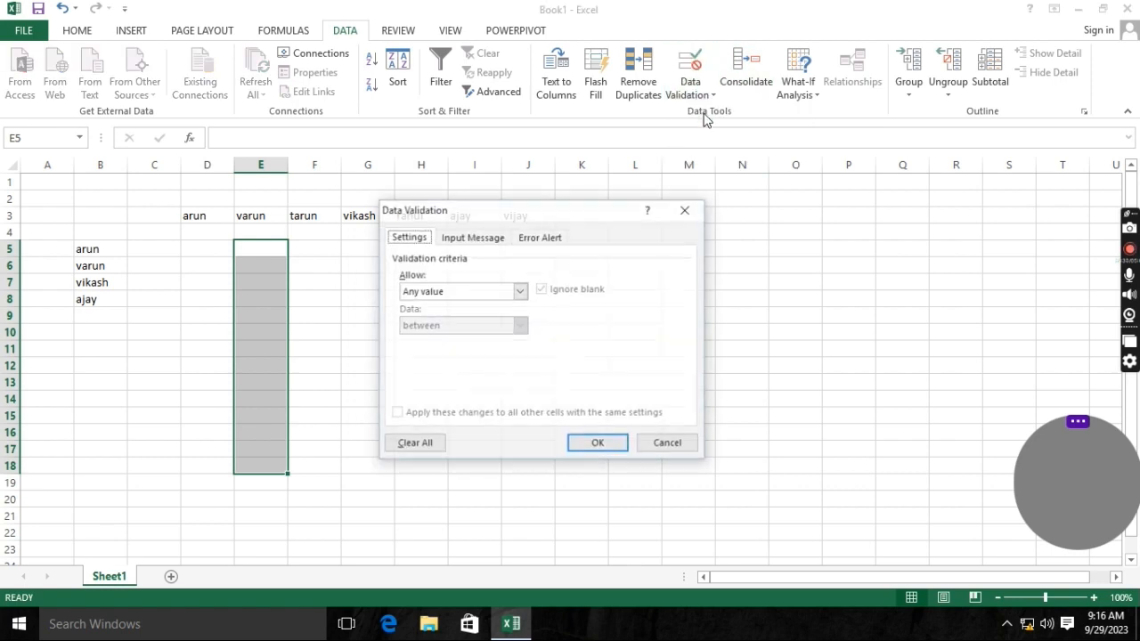
{"action": "left_click", "coordinate": [521, 292]}
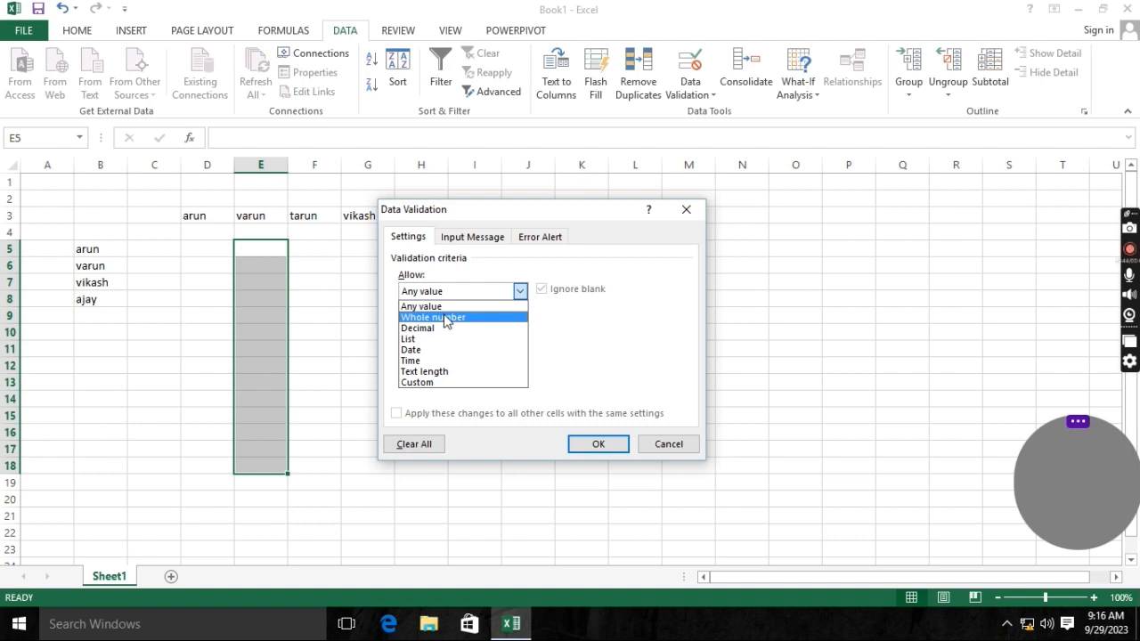
{"action": "left_click", "coordinate": [445, 319]}
{"action": "left_click", "coordinate": [521, 326]}
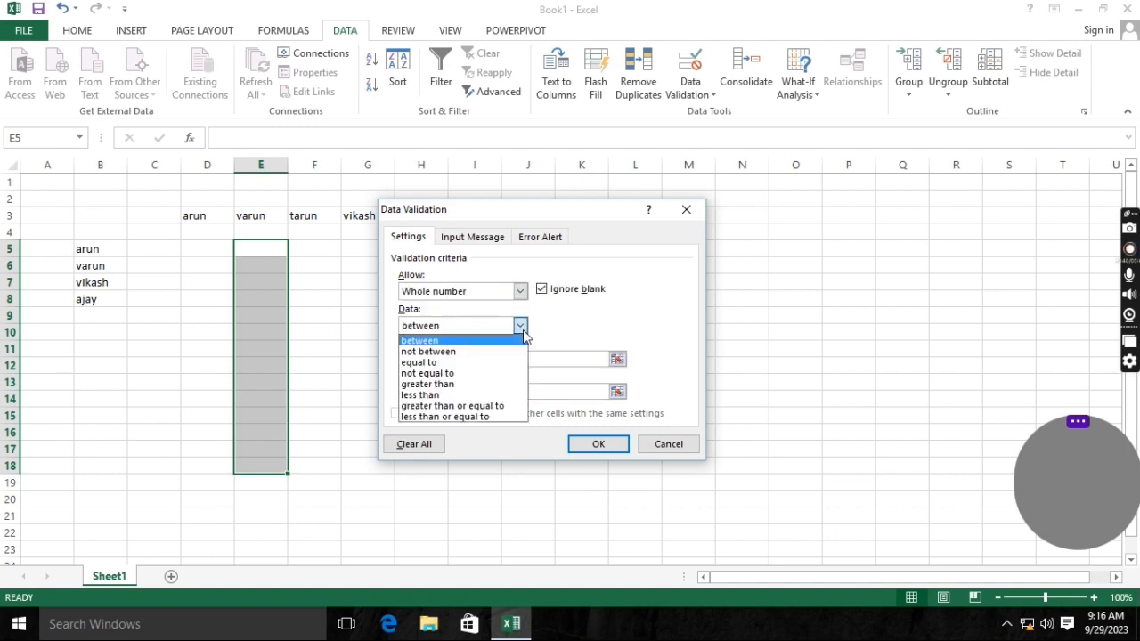
{"action": "left_click", "coordinate": [432, 342]}
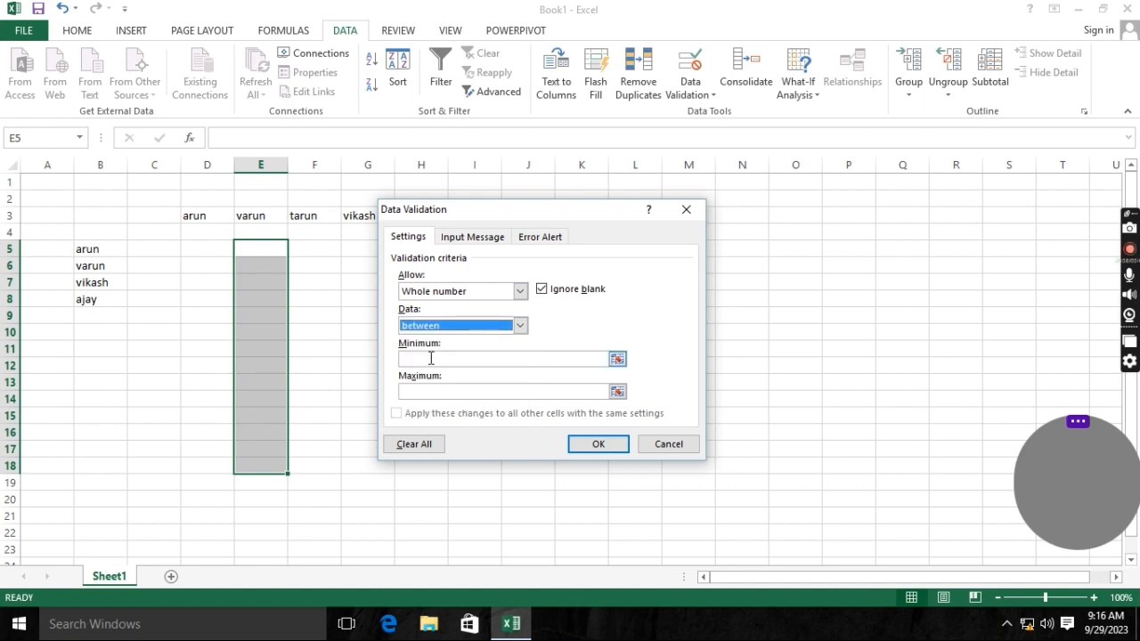
Step: Set the validation rule's minimum to 5000 and its maximum to 25000
{"action": "left_click", "coordinate": [431, 358]}
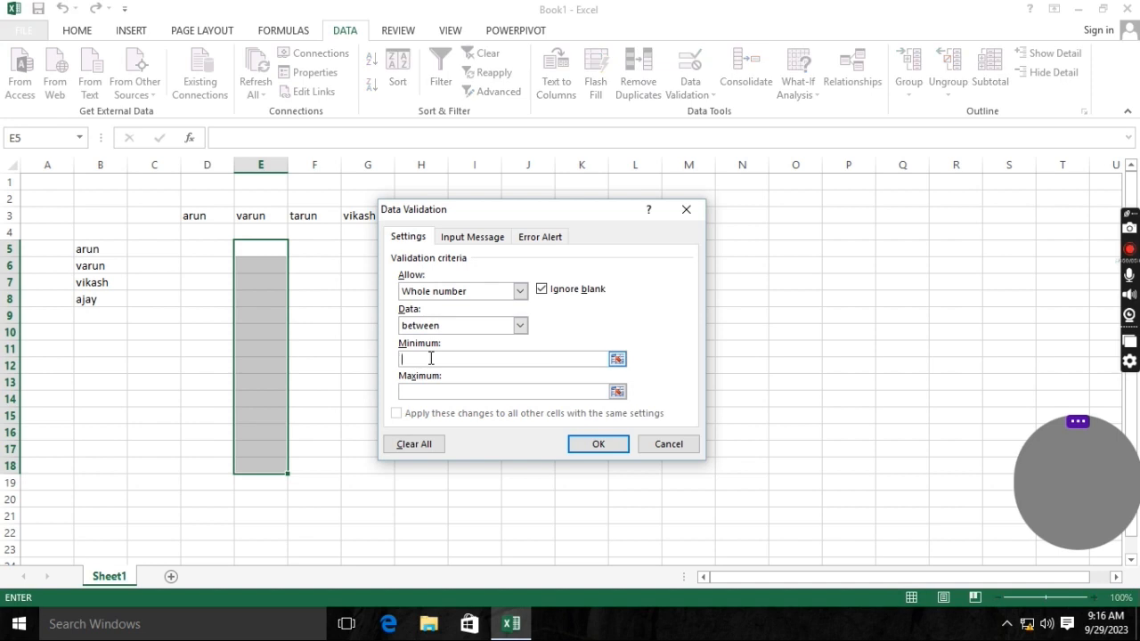
{"action": "type", "text": "5000"}
{"action": "left_click", "coordinate": [423, 393]}
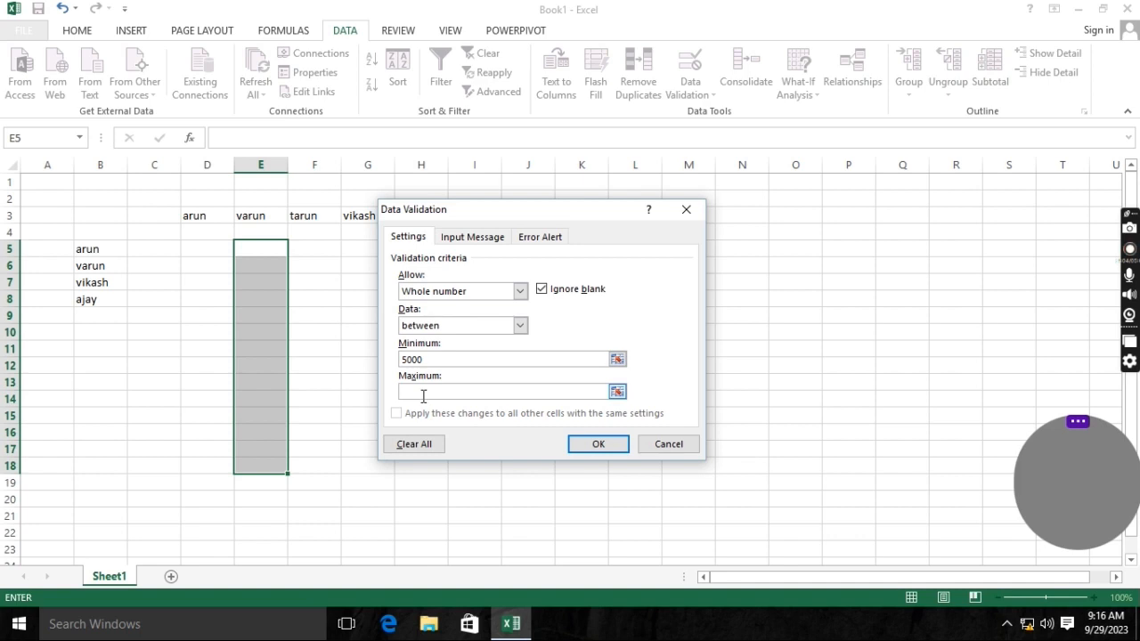
{"action": "type", "text": "25000"}
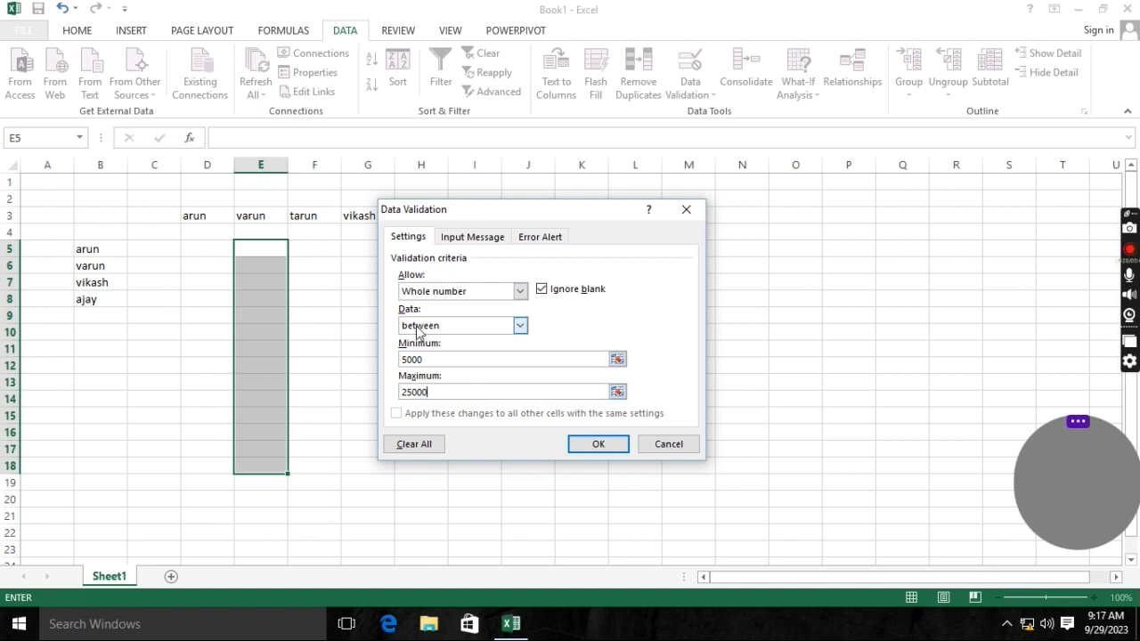
Step: Add the input message "please enter value between 5000 and 25000" to the validation rule
{"action": "left_click", "coordinate": [484, 238]}
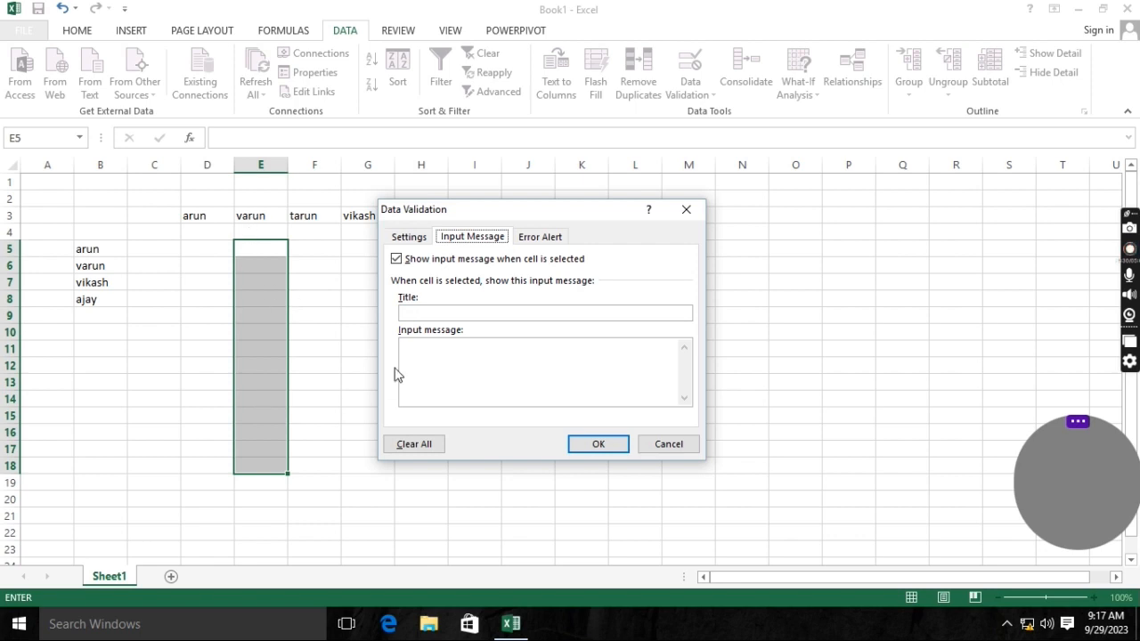
{"action": "left_click", "coordinate": [445, 354]}
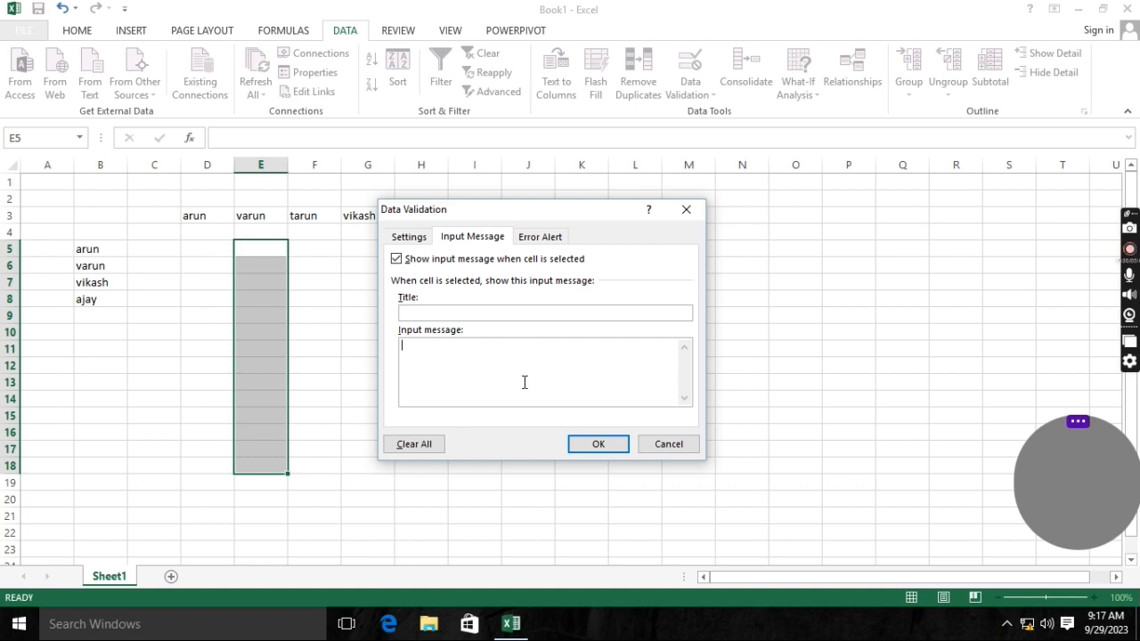
{"action": "type", "text": "please enter va"}
{"action": "key", "text": "BackSpace"}
{"action": "key", "text": "BackSpace"}
{"action": "type", "text": "value between 5000"}
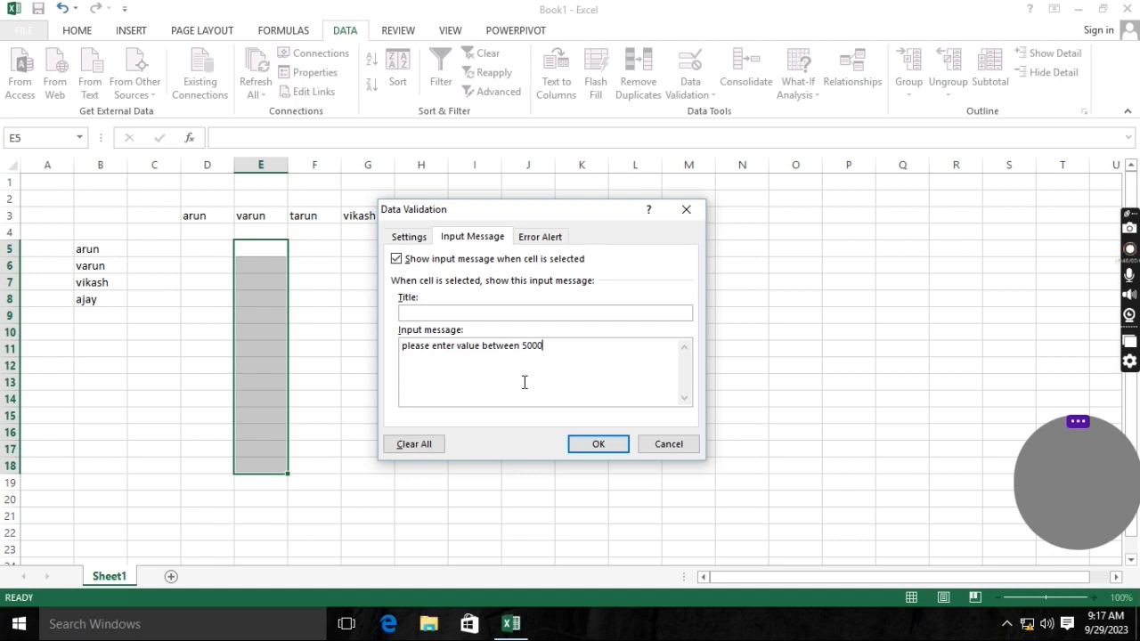
{"action": "type", "text": " and 25000"}
Step: Set the error alert message to "wrong value" with the Stop style and apply the validation rule
{"action": "left_click", "coordinate": [542, 236]}
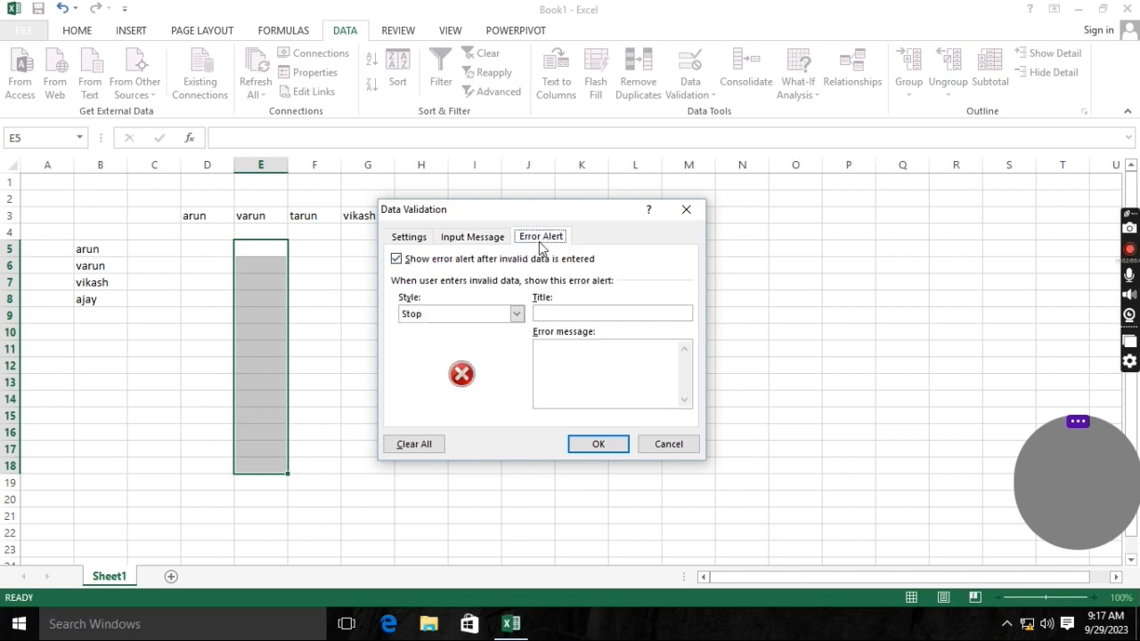
{"action": "left_click", "coordinate": [565, 357]}
{"action": "type", "text": "wrong val"}
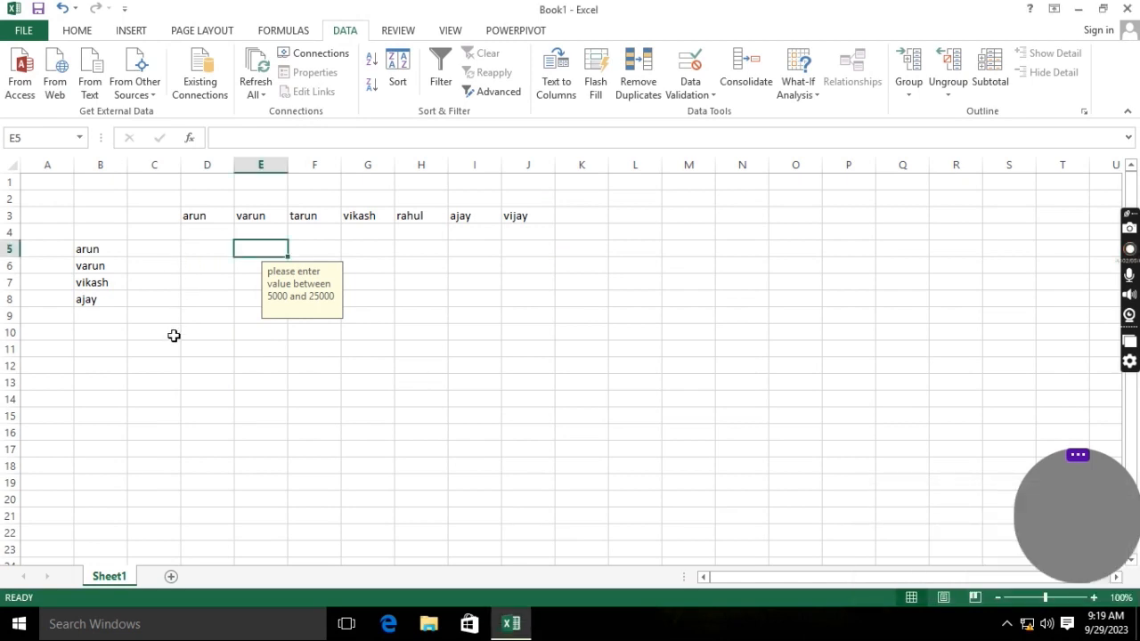
Step: Examine cells in and around column E to see where the input message appears
{"action": "key", "text": "Right"}
{"action": "key", "text": "Down"}
{"action": "key", "text": "Down"}
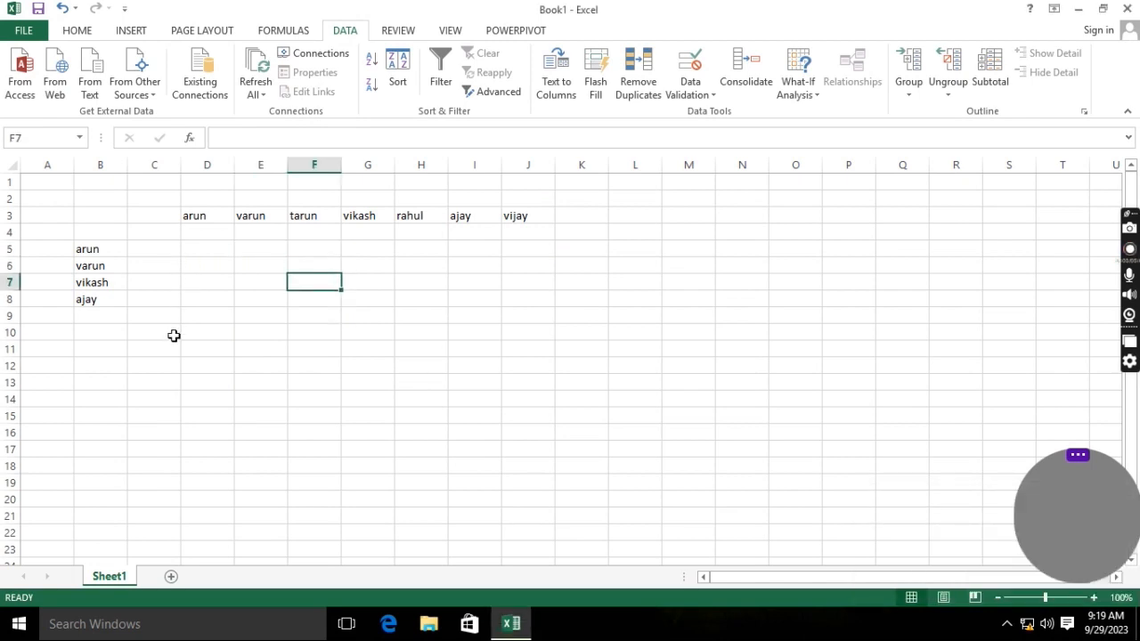
{"action": "left_click", "coordinate": [163, 252]}
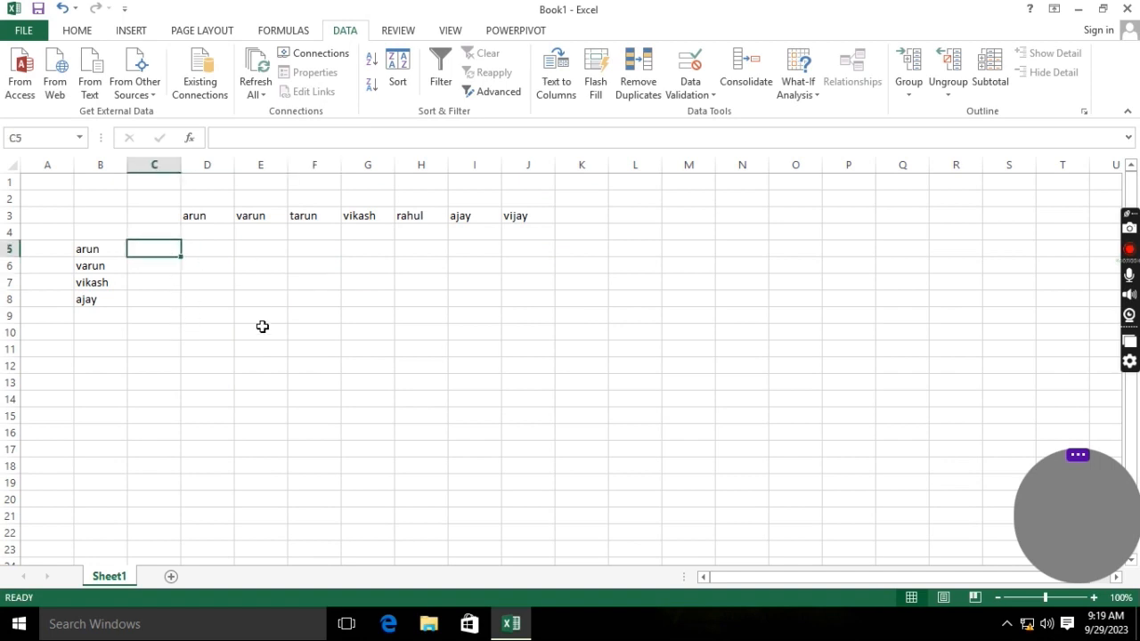
{"action": "key", "text": "Right"}
{"action": "key", "text": "Right"}
{"action": "key", "text": "Right"}
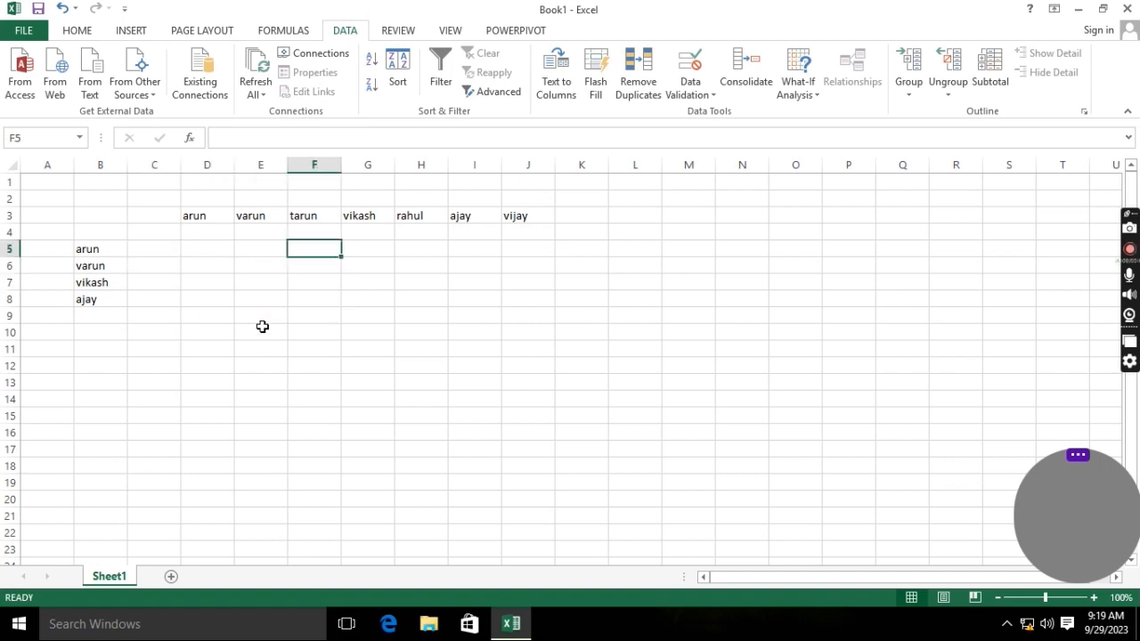
{"action": "key", "text": "Down"}
{"action": "key", "text": "Up"}
{"action": "key", "text": "Up"}
{"action": "key", "text": "Down"}
{"action": "key", "text": "Down"}
{"action": "key", "text": "Down"}
Step: Try to enter 4000 in E7 to test the validation rule, and clear the entry
{"action": "left_click", "coordinate": [255, 280]}
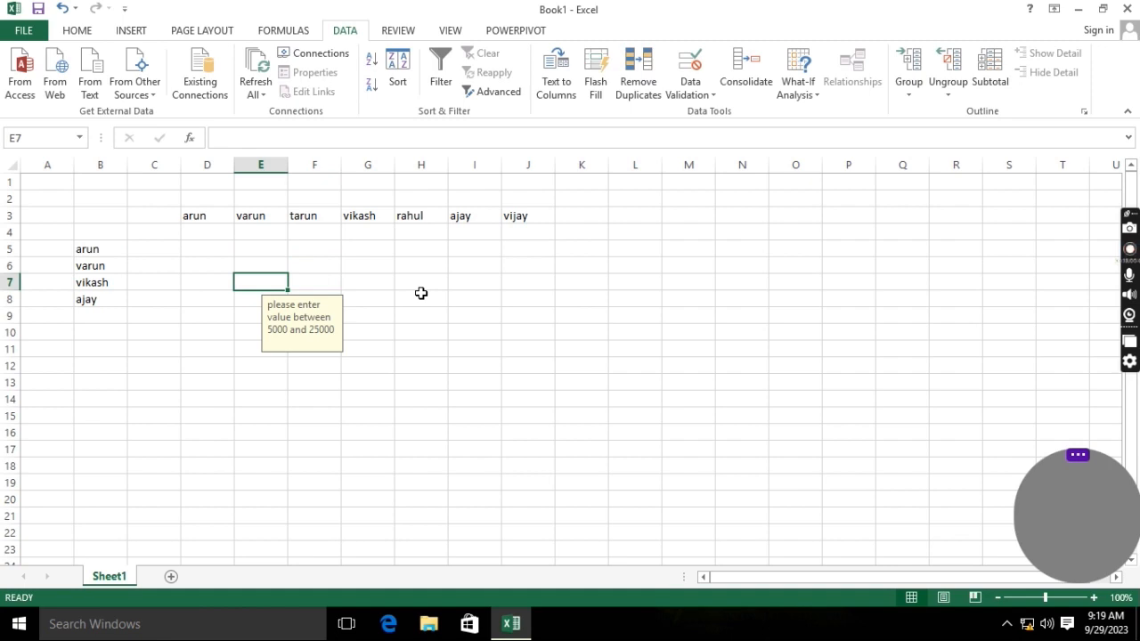
{"action": "type", "text": "4000"}
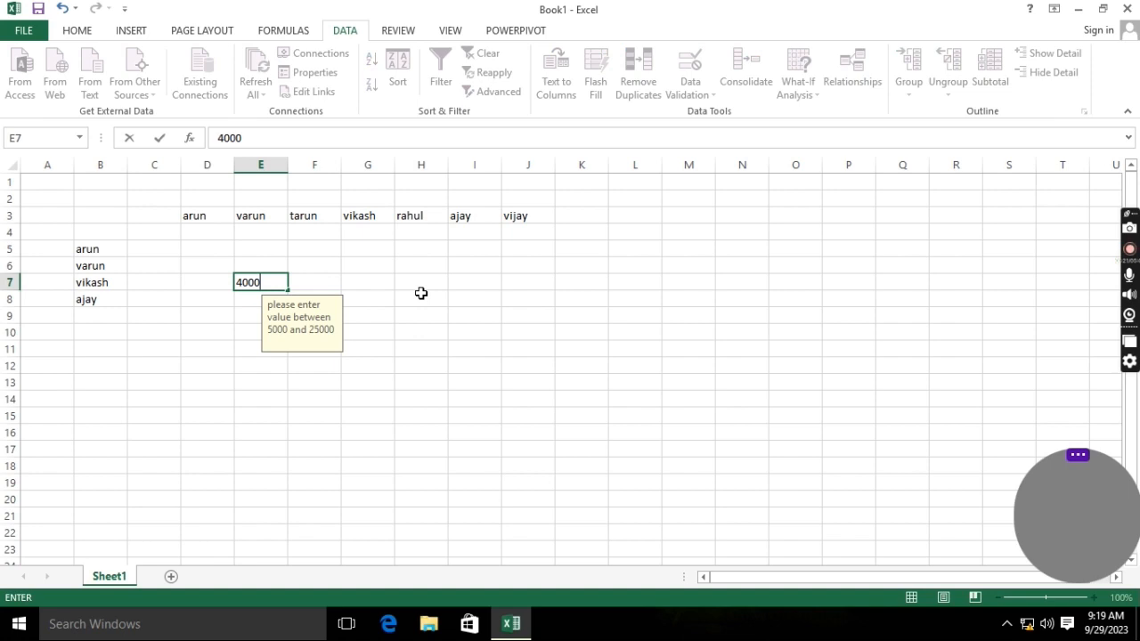
{"action": "key", "text": "Return"}
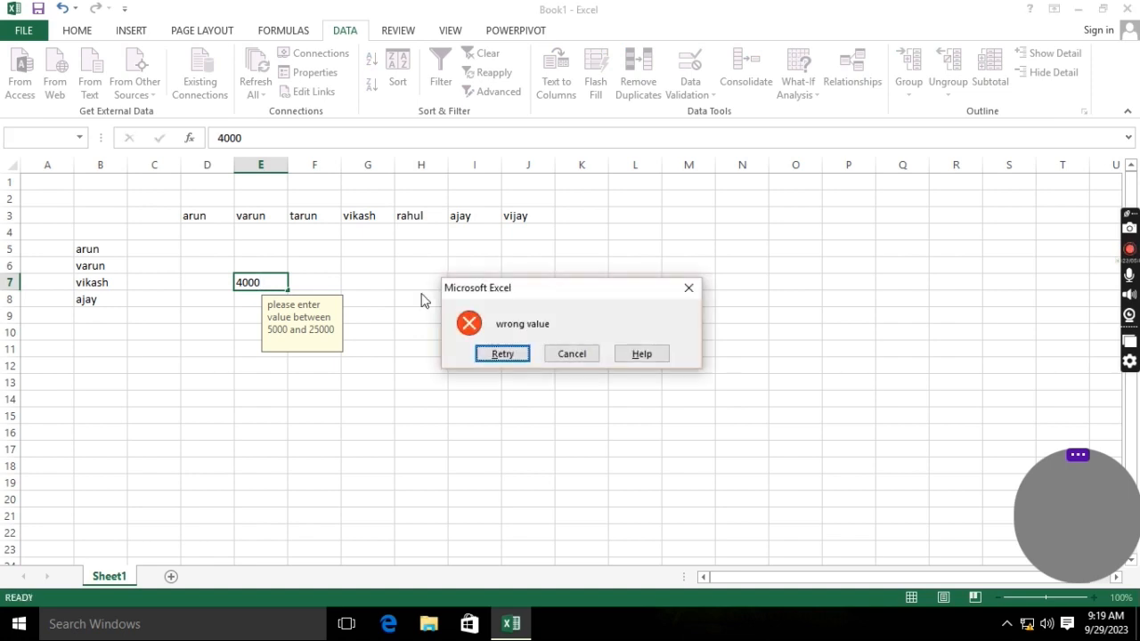
{"action": "key", "text": "Return"}
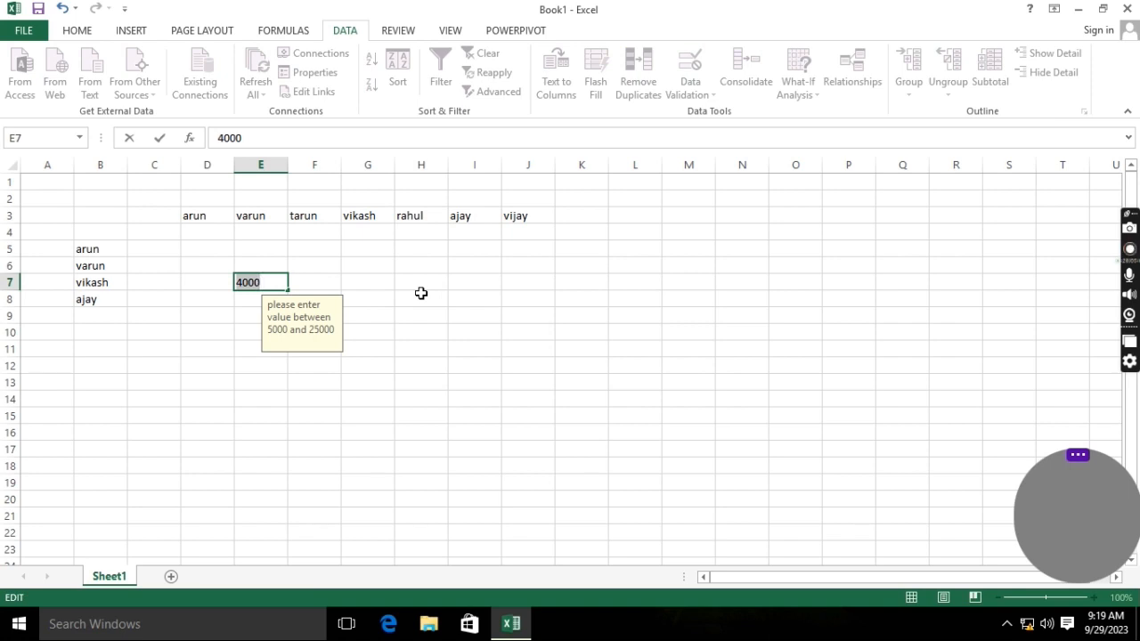
{"action": "key", "text": "BackSpace"}
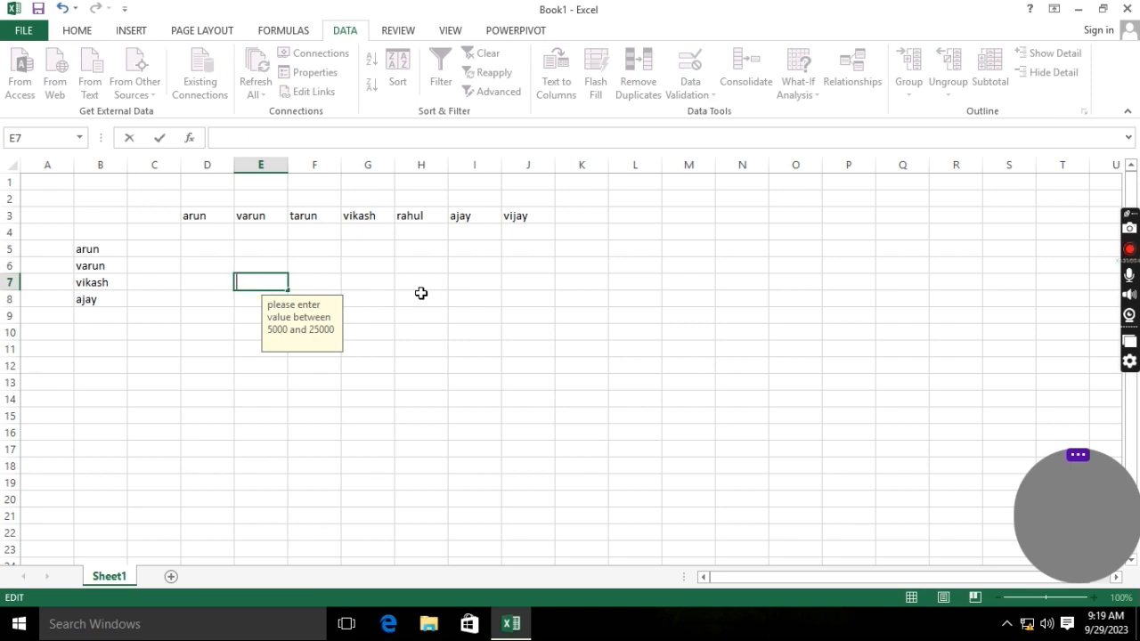
{"action": "key", "text": "Return"}
Step: Enter 15000 in cell E8 to test the validation rule with a value inside the limits
{"action": "key", "text": "Return"}
{"action": "key", "text": "Up"}
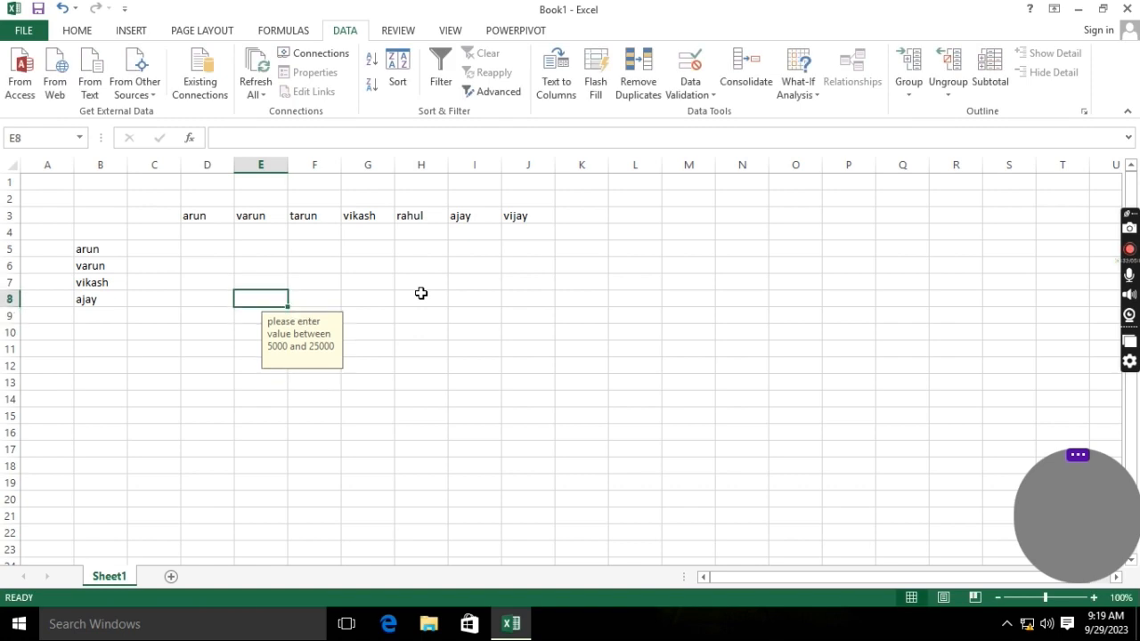
{"action": "type", "text": "15000"}
{"action": "key", "text": "ctrl+Return"}
{"action": "key", "text": "Down"}
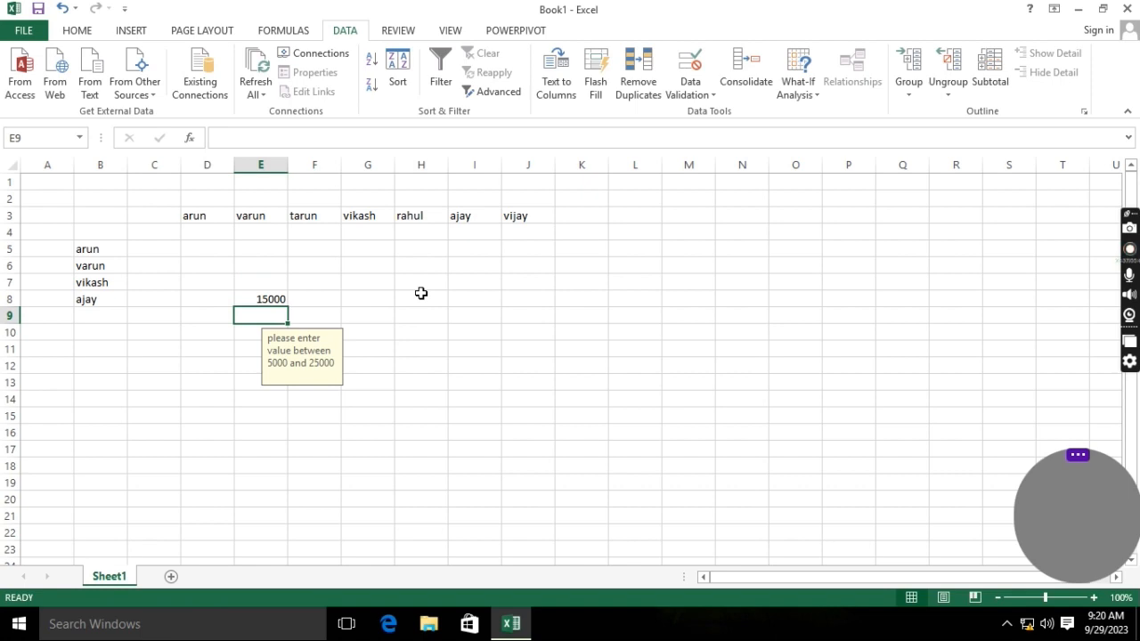
Step: Apply list data validation with an in-cell dropdown to F5:F19, using B5:B8 as the source
{"action": "left_click_drag", "start_coordinate": [326, 253], "coordinate": [339, 481]}
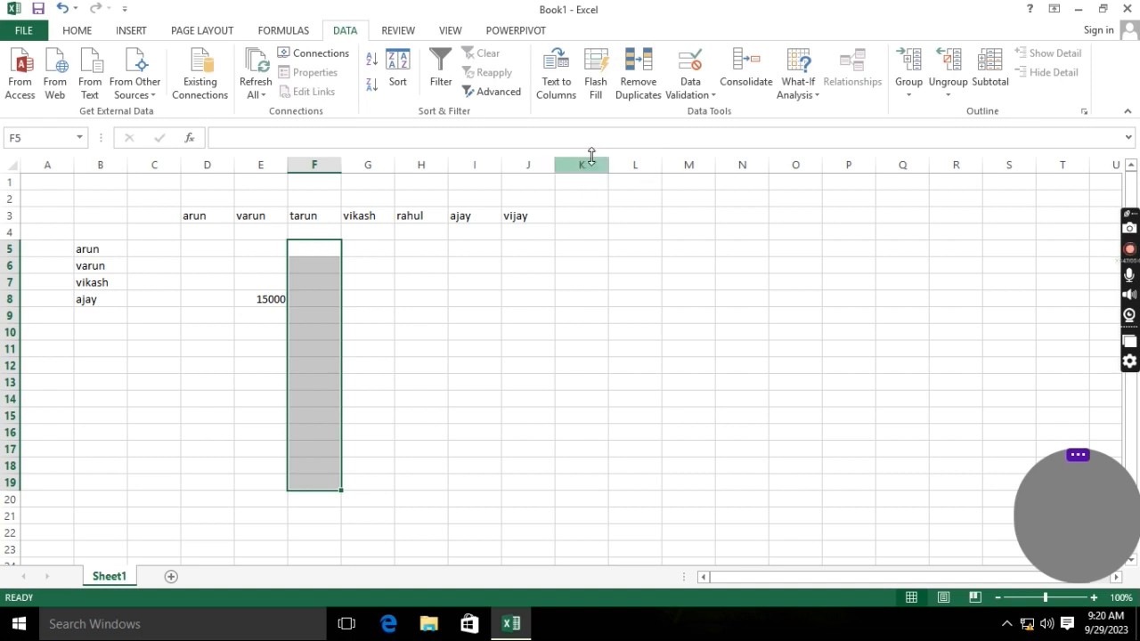
{"action": "left_click", "coordinate": [699, 97]}
{"action": "left_click", "coordinate": [703, 112]}
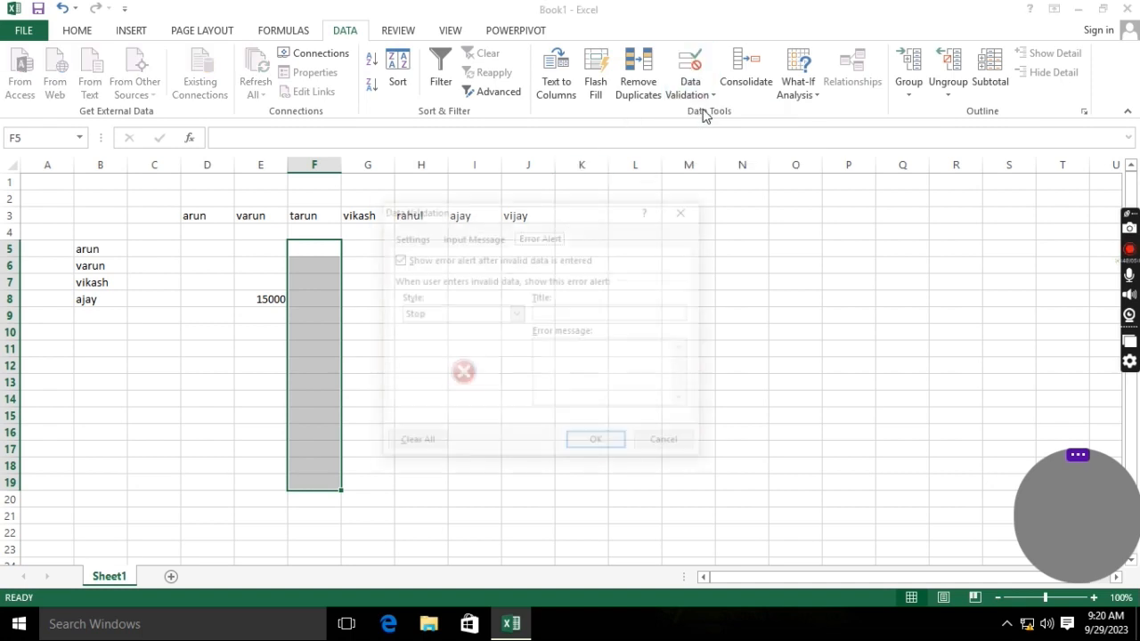
{"action": "left_click", "coordinate": [410, 238]}
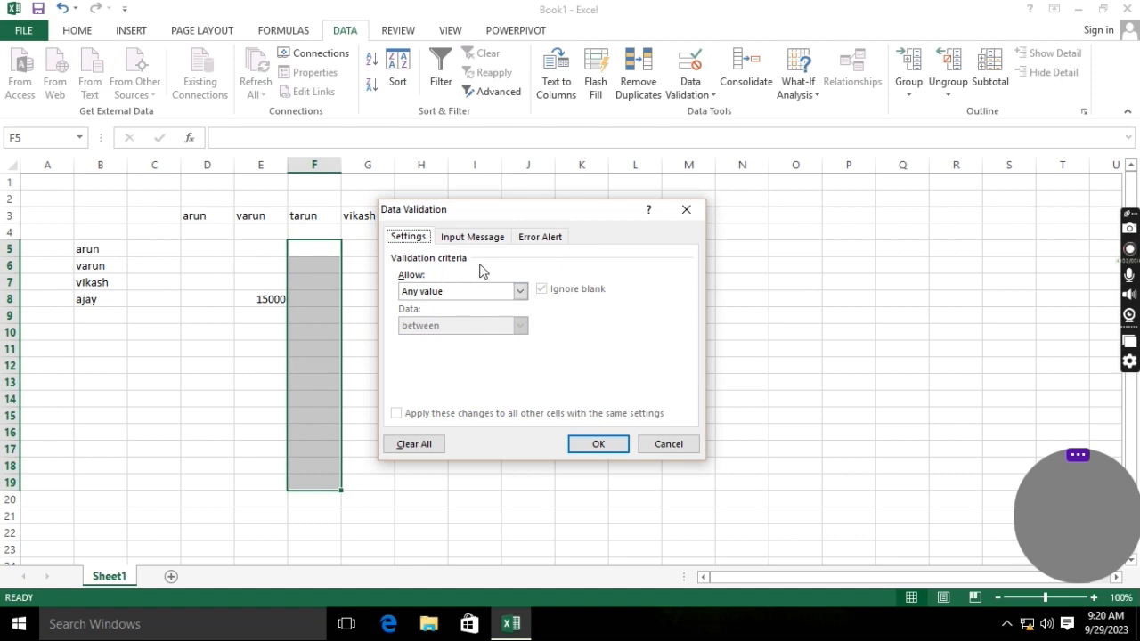
{"action": "left_click", "coordinate": [519, 292]}
{"action": "left_click", "coordinate": [445, 338]}
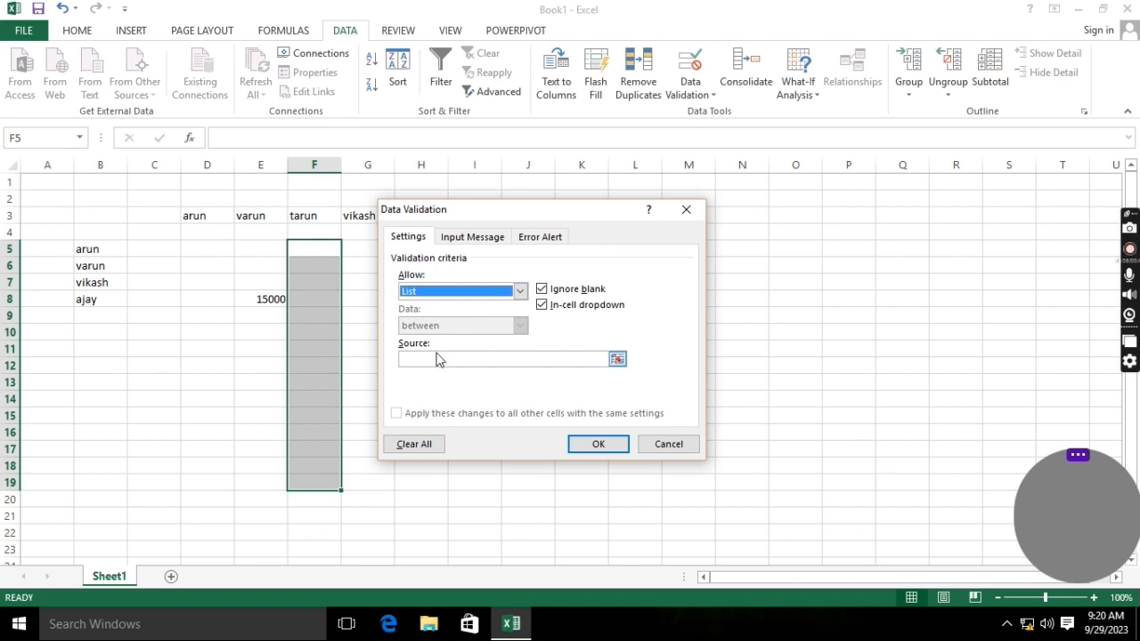
{"action": "left_click", "coordinate": [433, 359]}
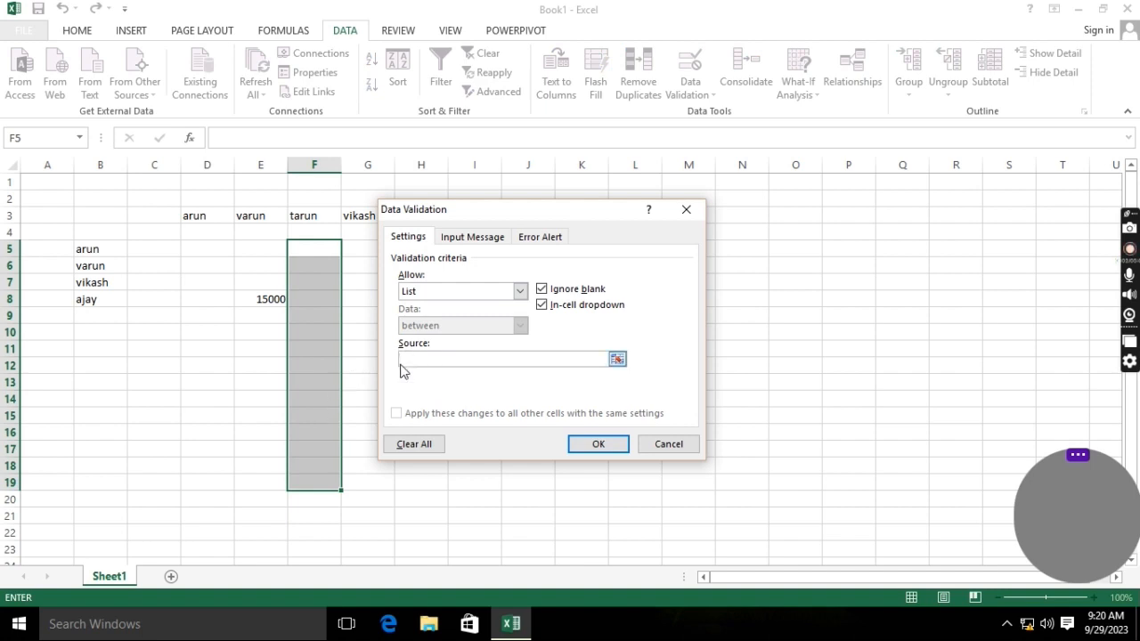
{"action": "left_click_drag", "start_coordinate": [94, 249], "coordinate": [94, 301]}
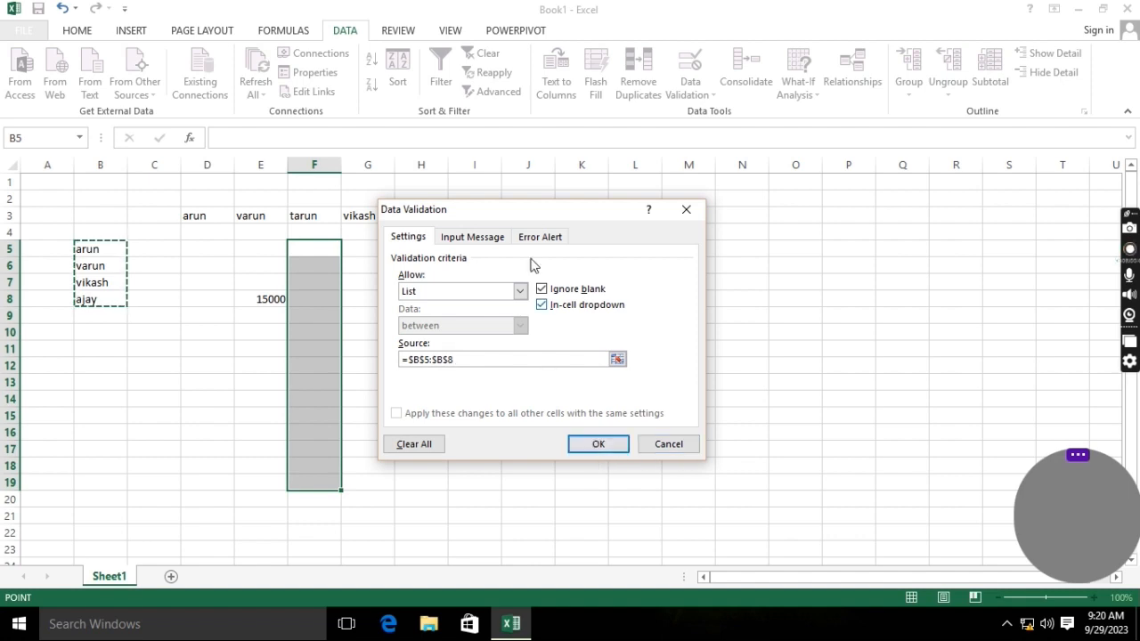
{"action": "left_click", "coordinate": [470, 239]}
{"action": "left_click", "coordinate": [545, 237]}
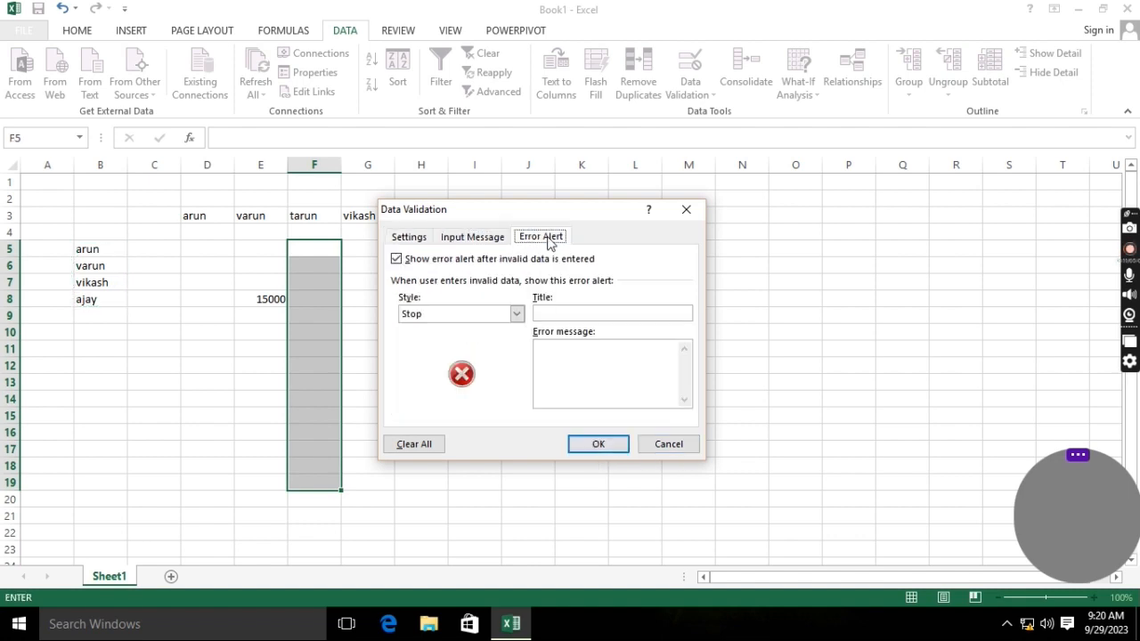
{"action": "left_click", "coordinate": [596, 444]}
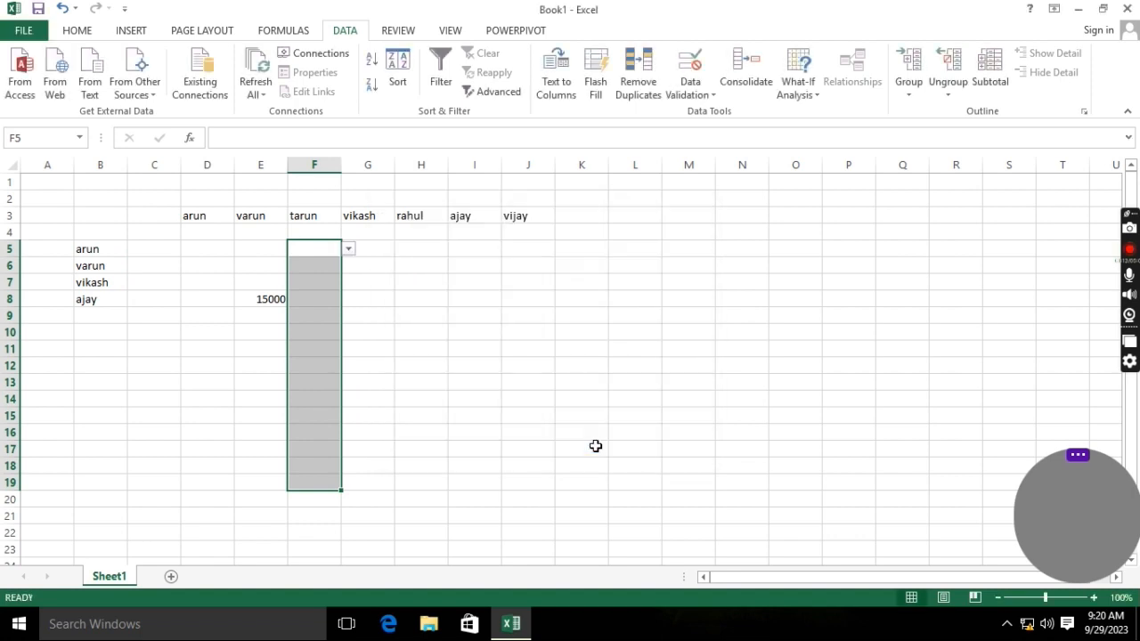
Step: Fill cell F5 with the first name offered in its dropdown list
{"action": "left_click", "coordinate": [301, 253]}
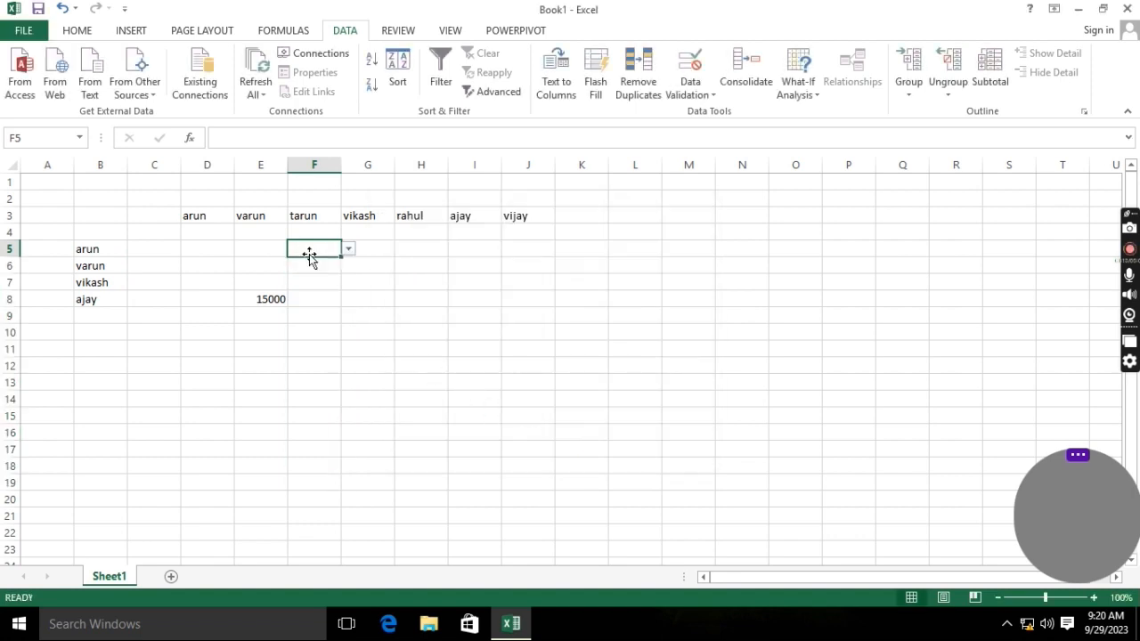
{"action": "left_click", "coordinate": [349, 249]}
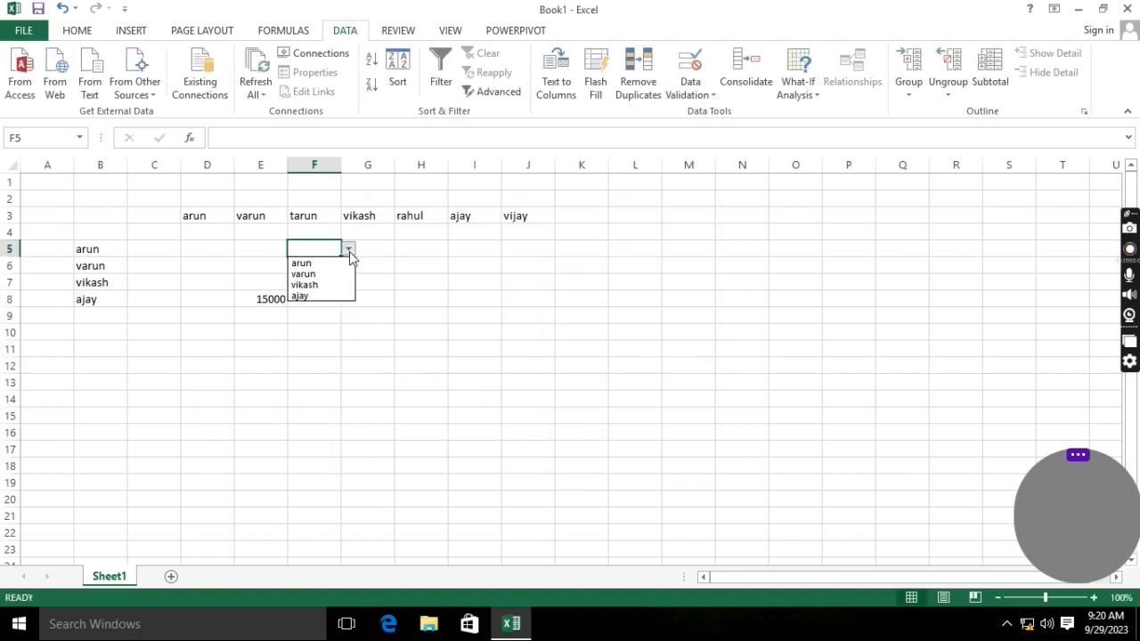
{"action": "left_click", "coordinate": [331, 261]}
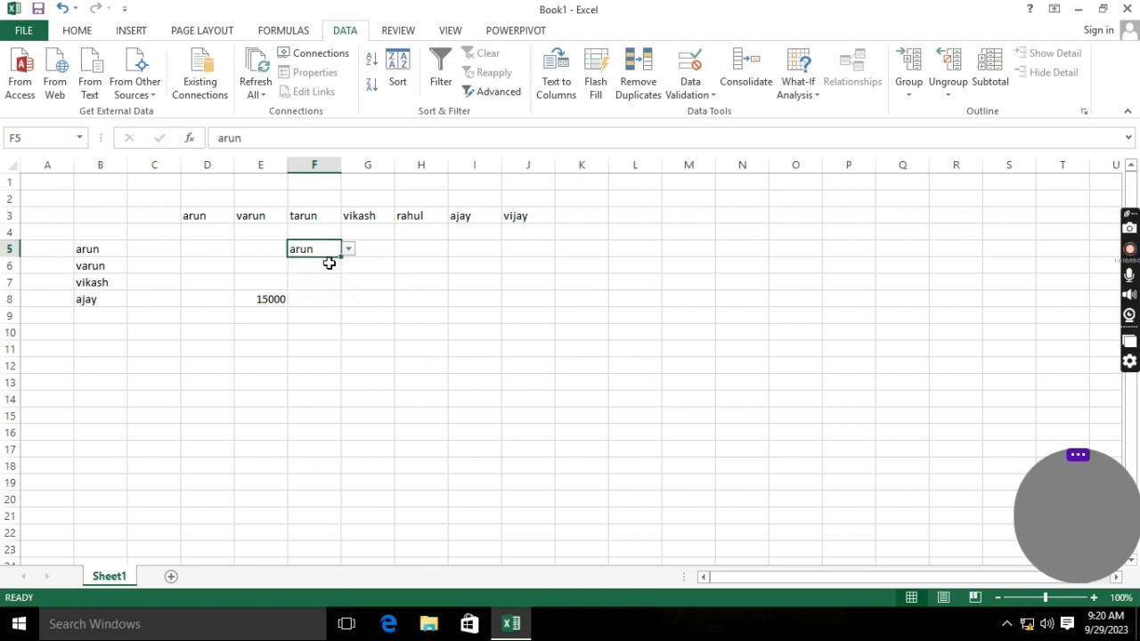
Step: Fill cells F6 and F7 with the second and third names offered in their dropdown lists
{"action": "left_click", "coordinate": [329, 263]}
{"action": "left_click", "coordinate": [349, 266]}
{"action": "left_click", "coordinate": [304, 291]}
{"action": "left_click", "coordinate": [339, 285]}
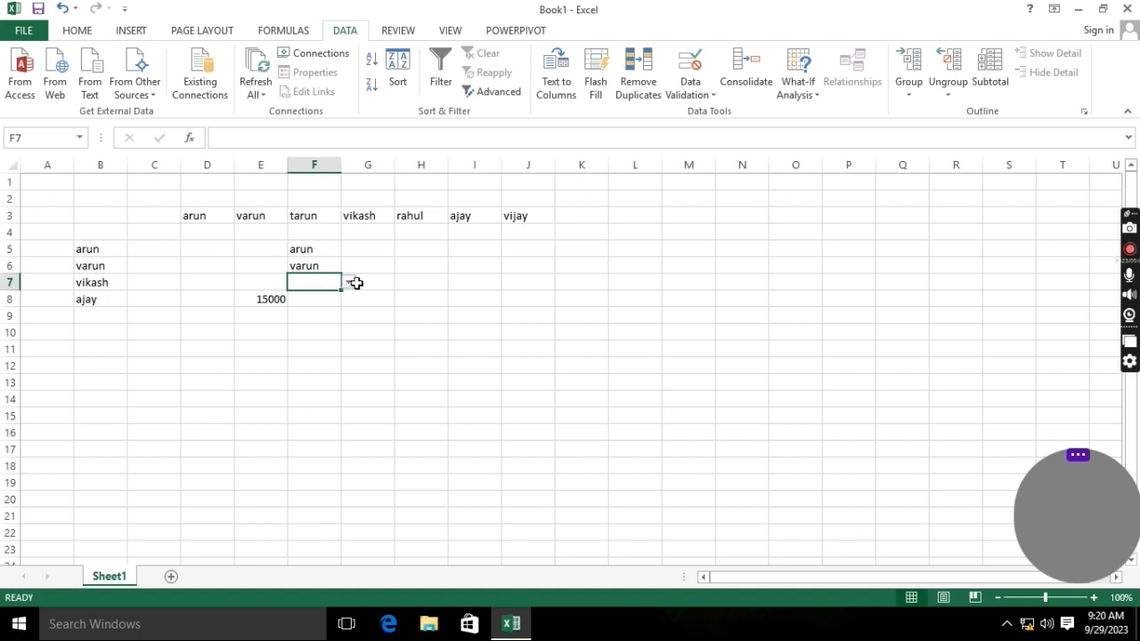
{"action": "left_click", "coordinate": [349, 283]}
{"action": "left_click", "coordinate": [326, 315]}
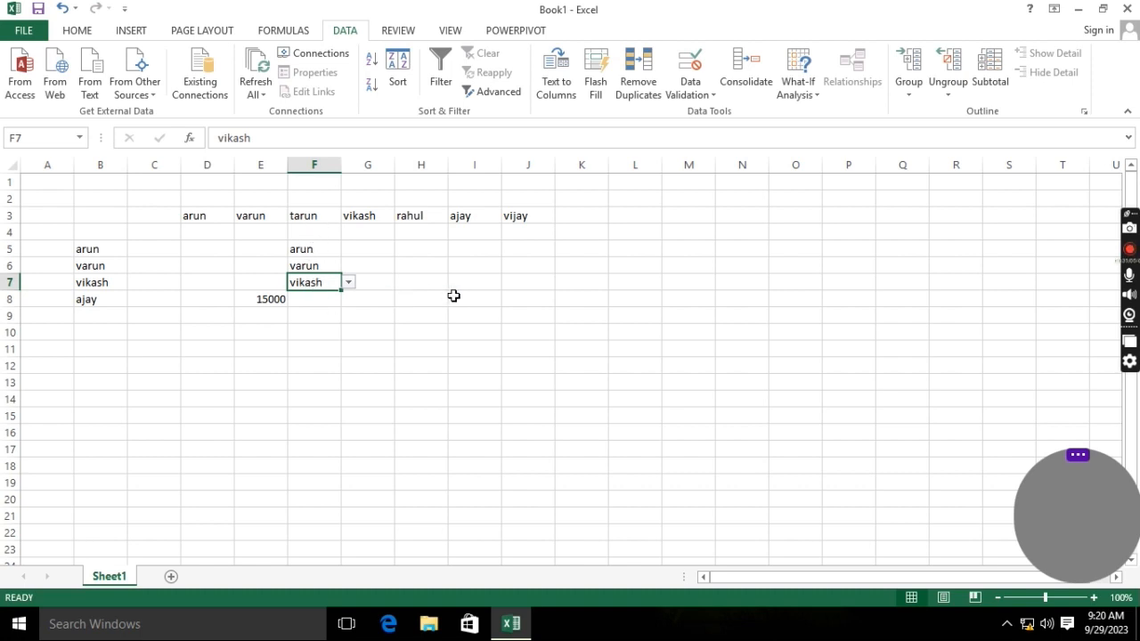
Step: Apply text length data validation to H5:H19, allowing only entries with a length equal to 10
{"action": "left_click_drag", "start_coordinate": [429, 248], "coordinate": [415, 478]}
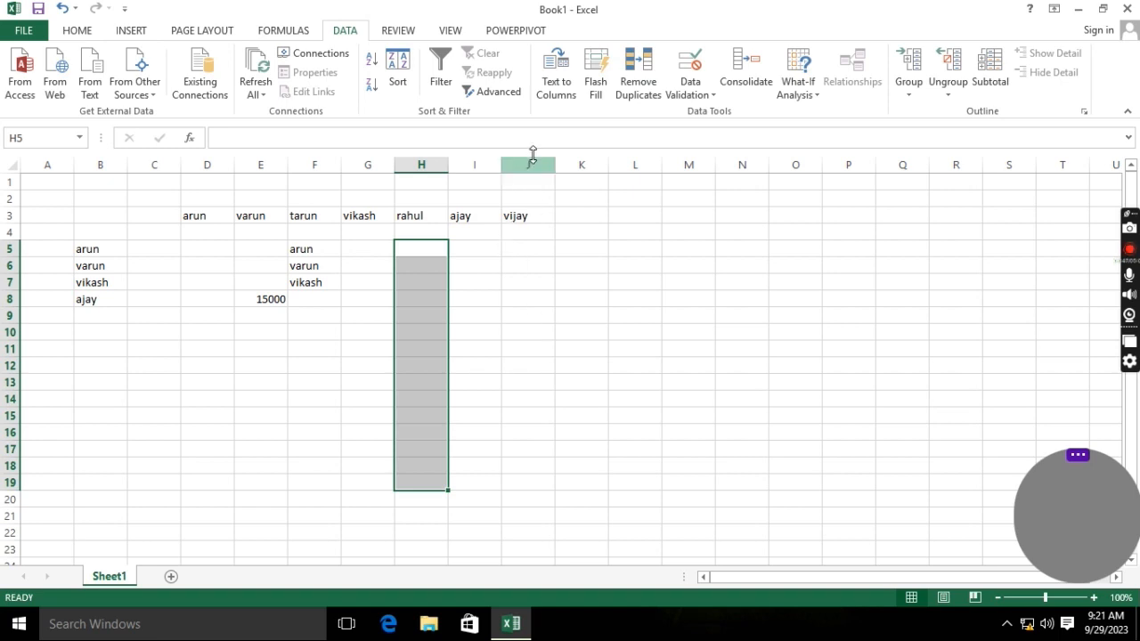
{"action": "left_click", "coordinate": [713, 97]}
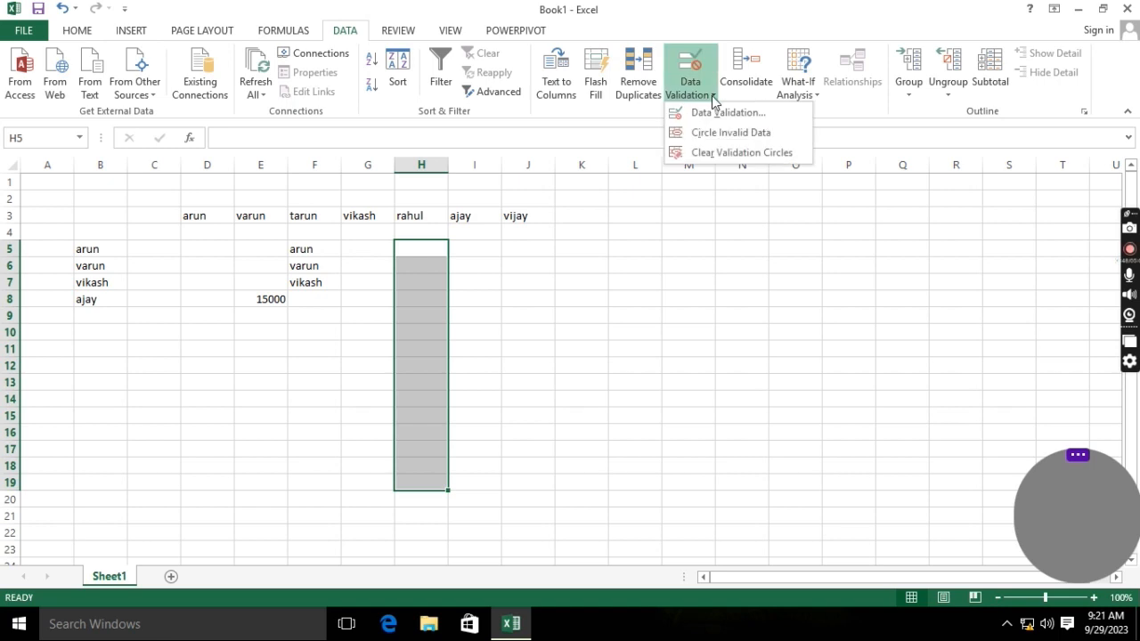
{"action": "left_click", "coordinate": [713, 121]}
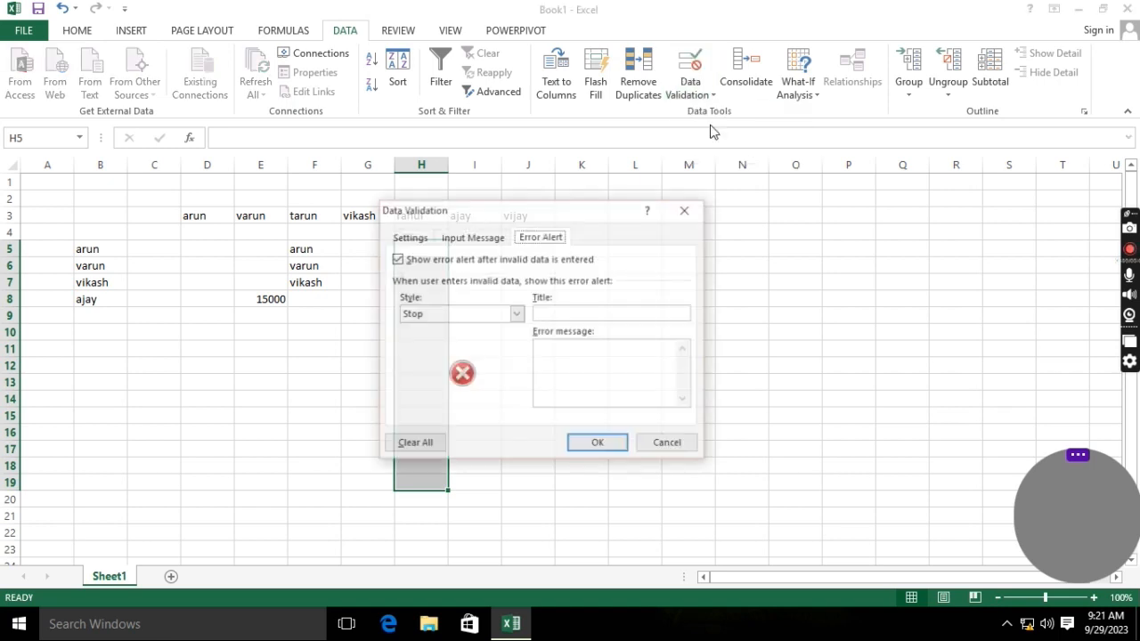
{"action": "left_click", "coordinate": [410, 237]}
{"action": "left_click", "coordinate": [522, 292]}
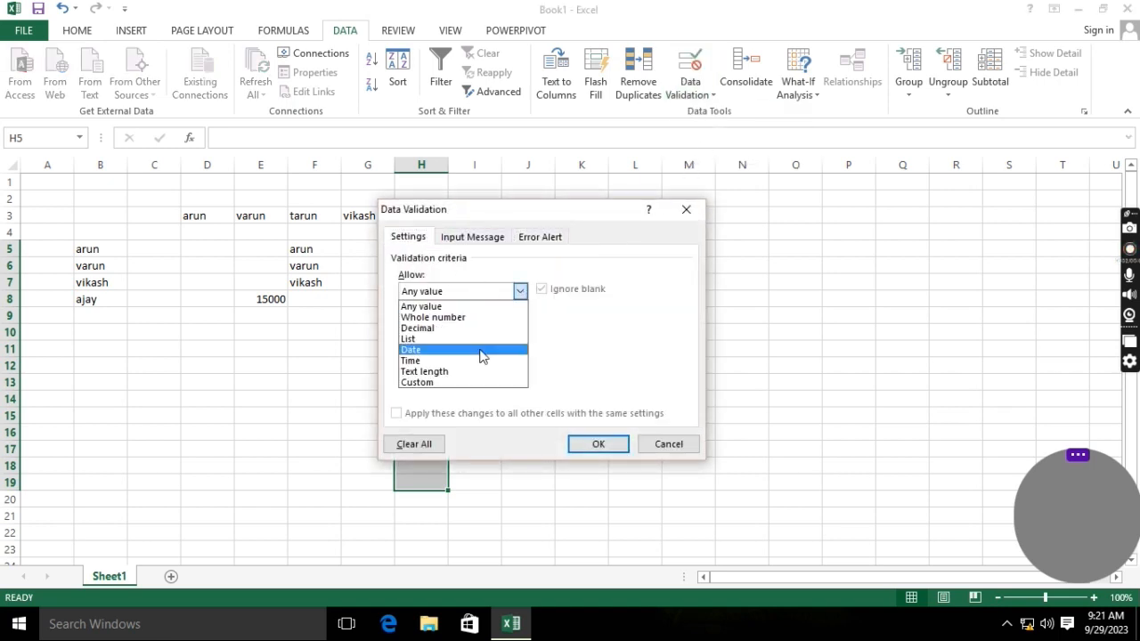
{"action": "left_click", "coordinate": [462, 372]}
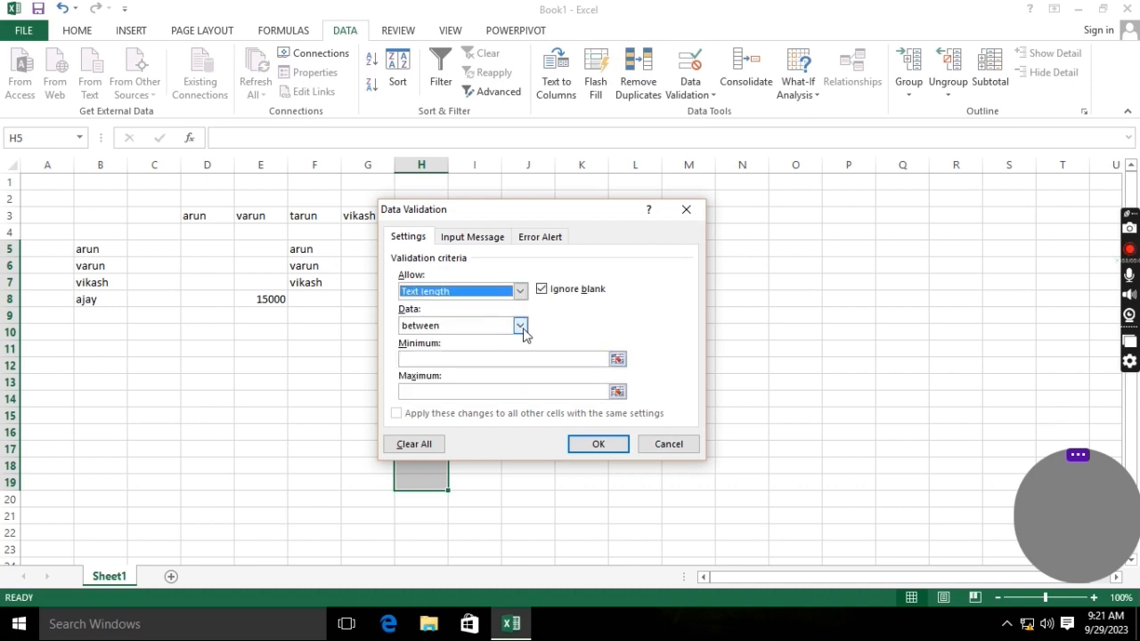
{"action": "left_click", "coordinate": [520, 326]}
{"action": "left_click", "coordinate": [446, 363]}
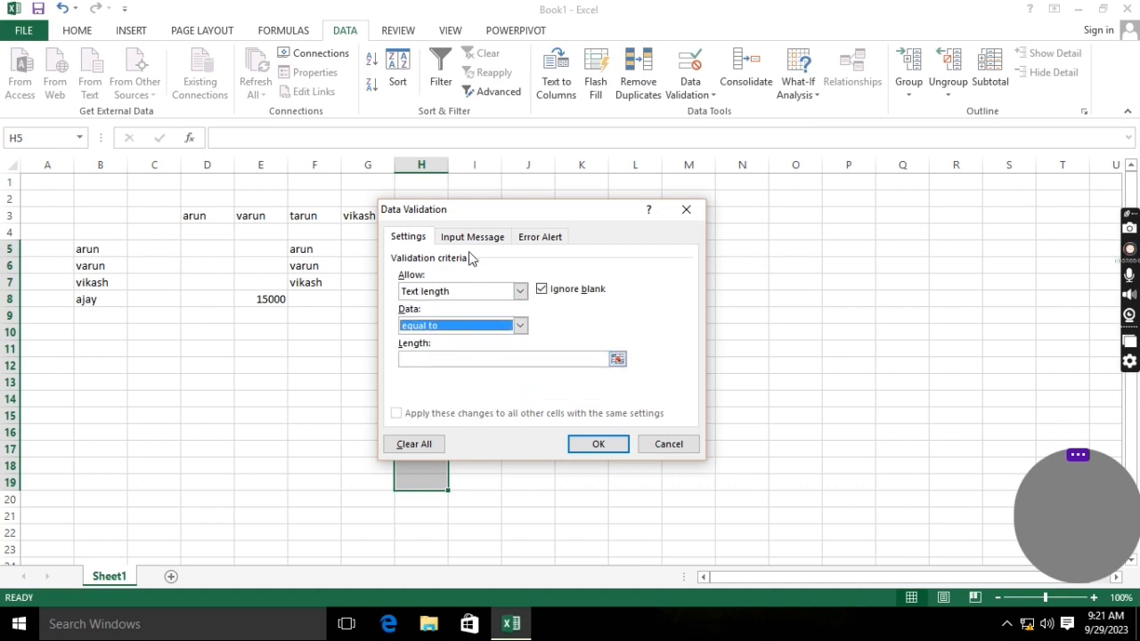
{"action": "left_click_drag", "start_coordinate": [469, 218], "coordinate": [625, 195]}
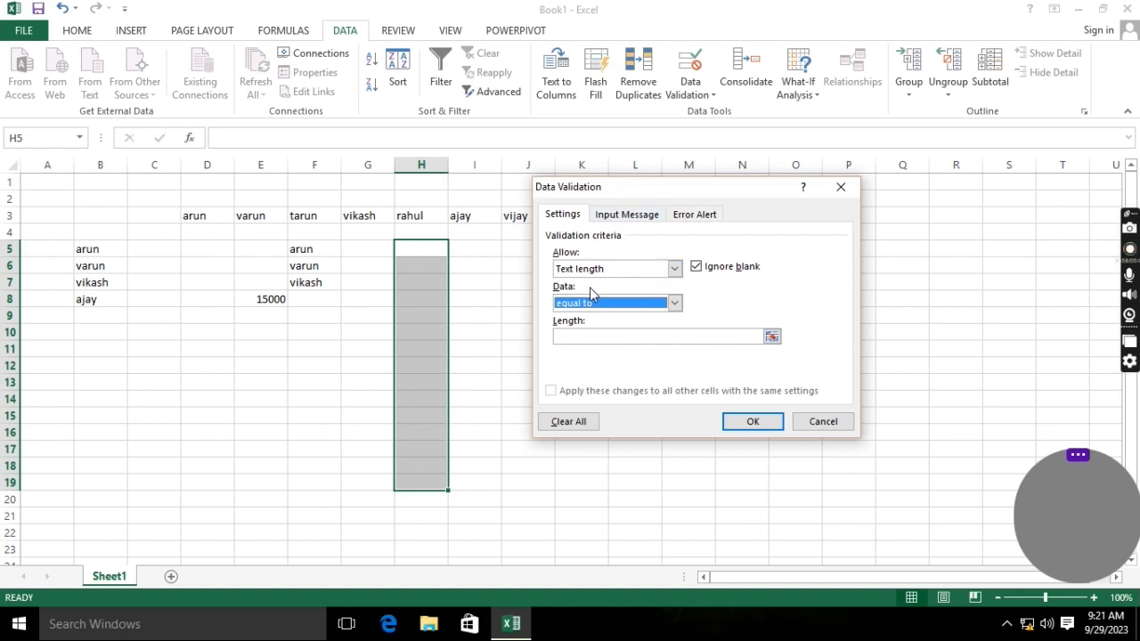
{"action": "left_click", "coordinate": [599, 337]}
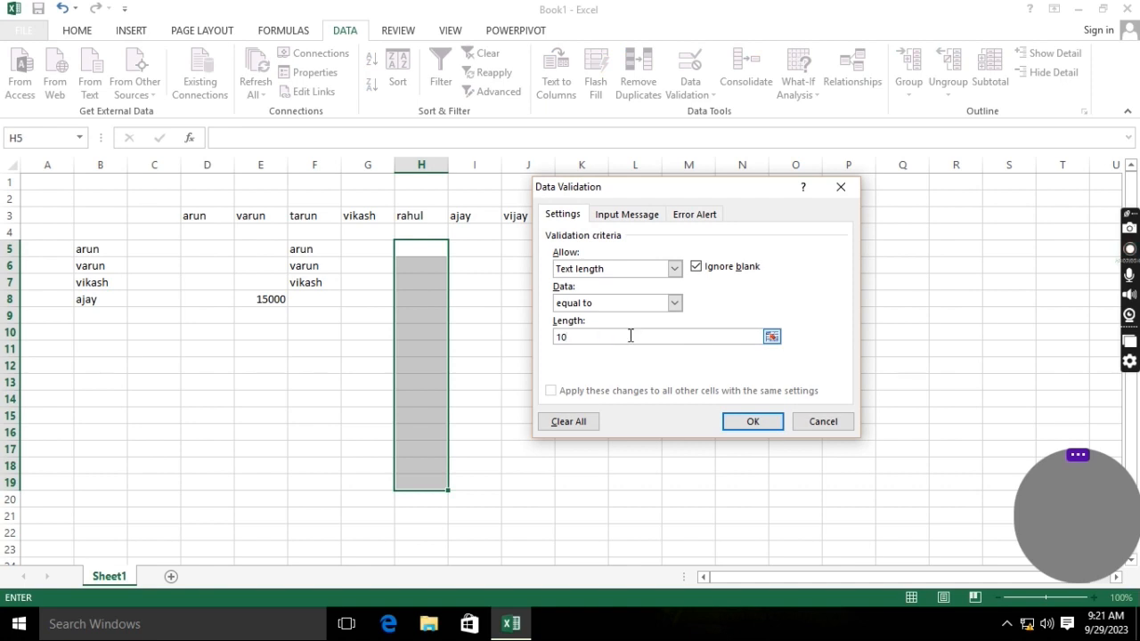
{"action": "left_click", "coordinate": [733, 422]}
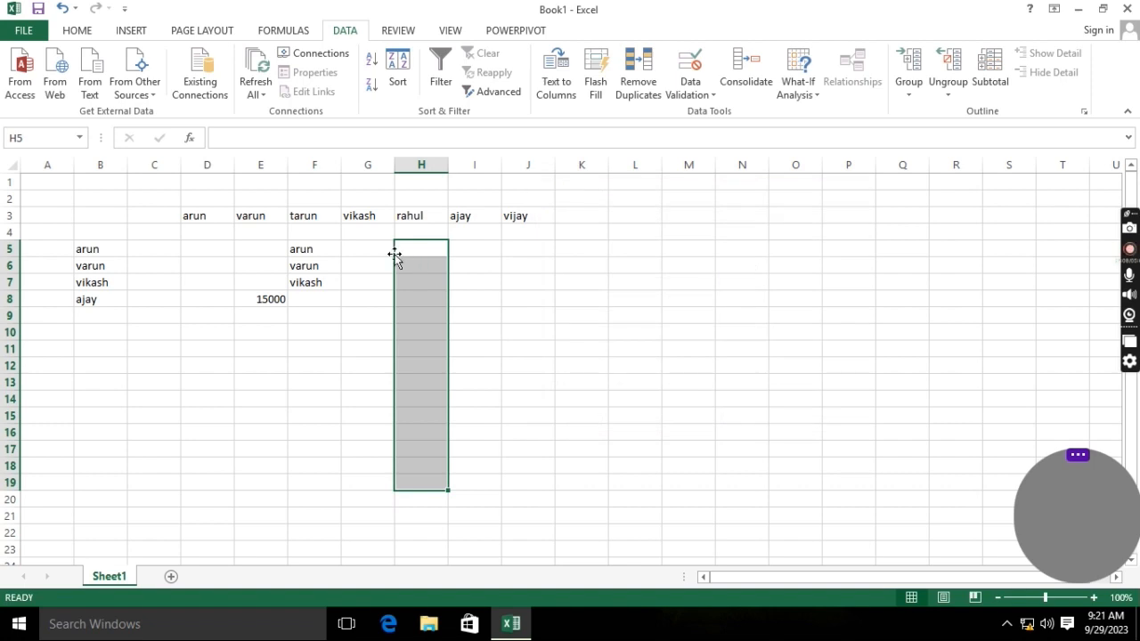
Step: Try to enter 654654 in H5 to test the text length rule, and retry the entry
{"action": "left_click", "coordinate": [363, 255]}
{"action": "key", "text": "Right"}
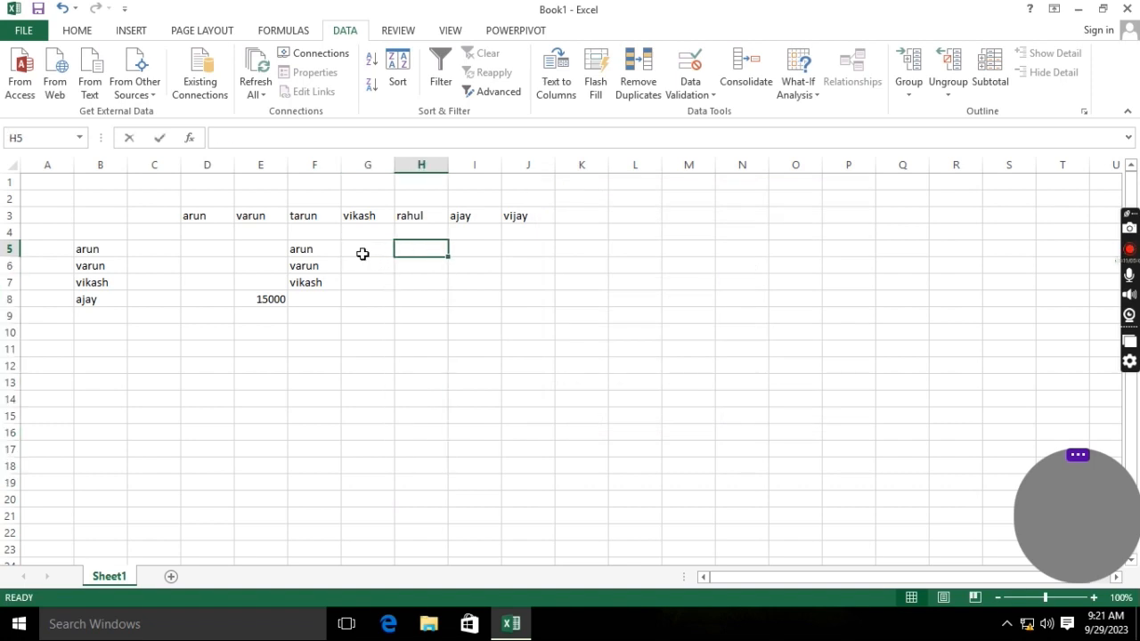
{"action": "type", "text": "654654"}
{"action": "key", "text": "Return"}
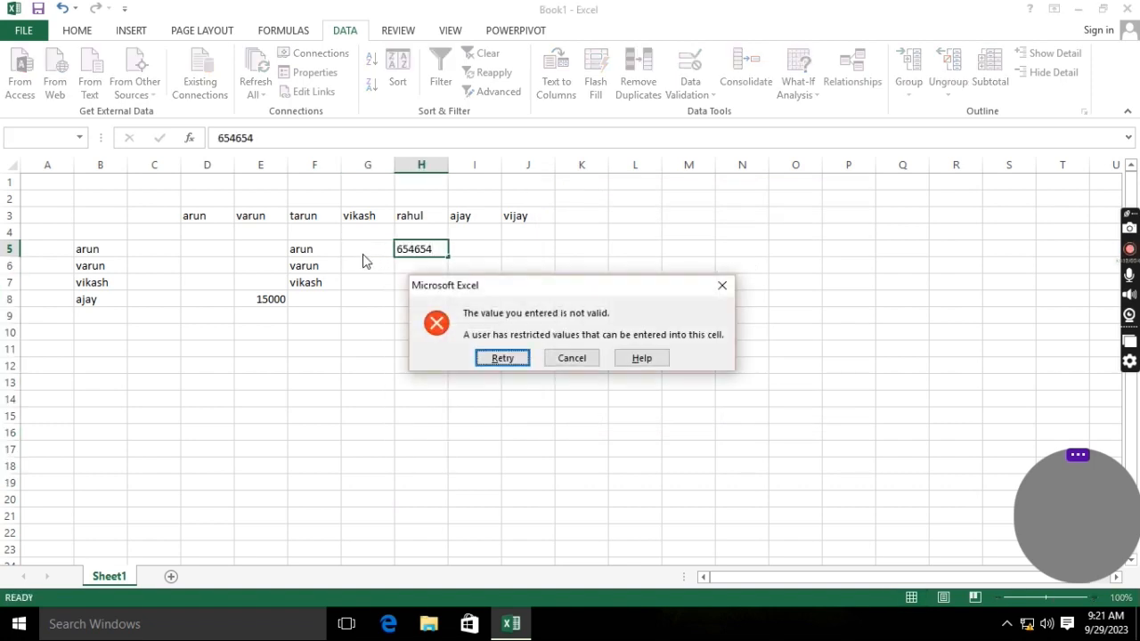
{"action": "key", "text": "Return"}
{"action": "type", "text": "0123"}
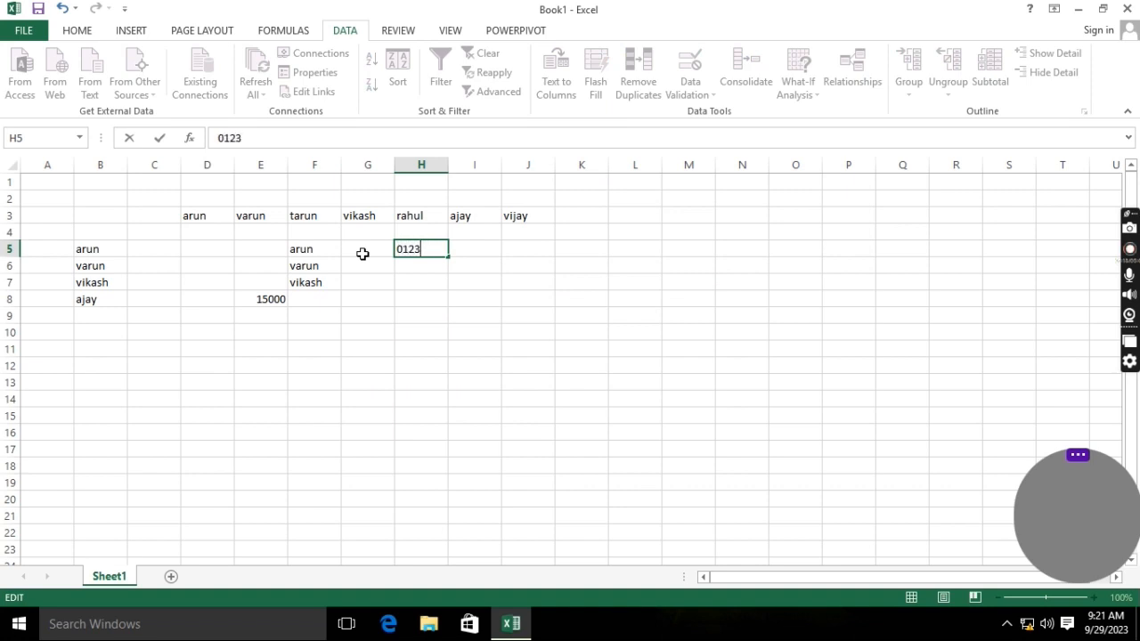
{"action": "type", "text": "456789"}
{"action": "key", "text": "Return"}
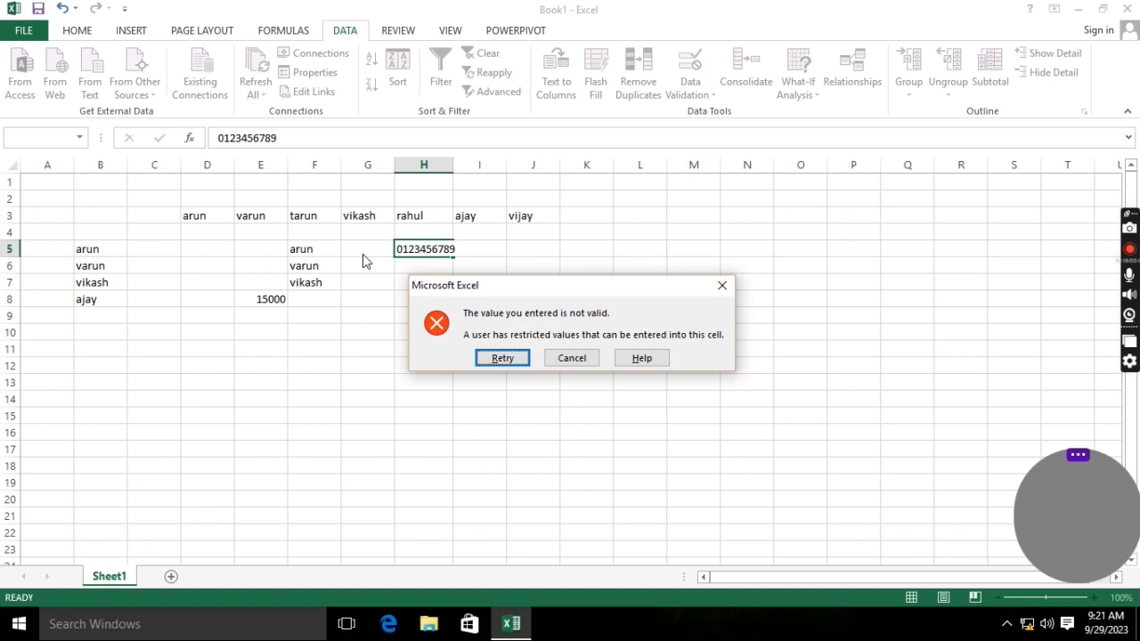
{"action": "key", "text": "Return"}
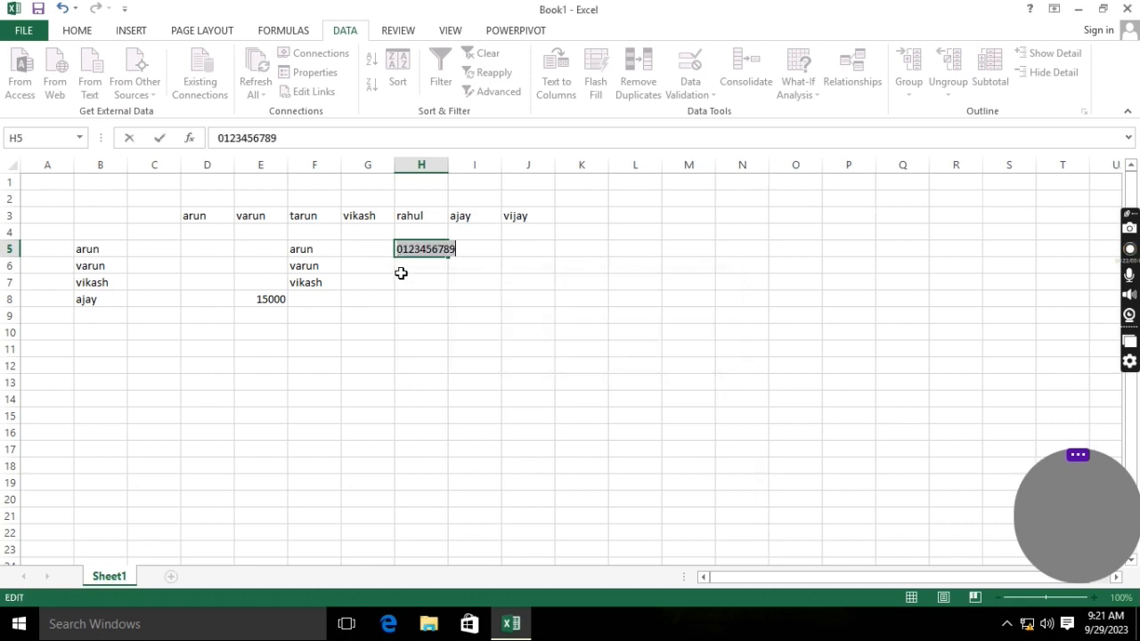
{"action": "key", "text": "Return"}
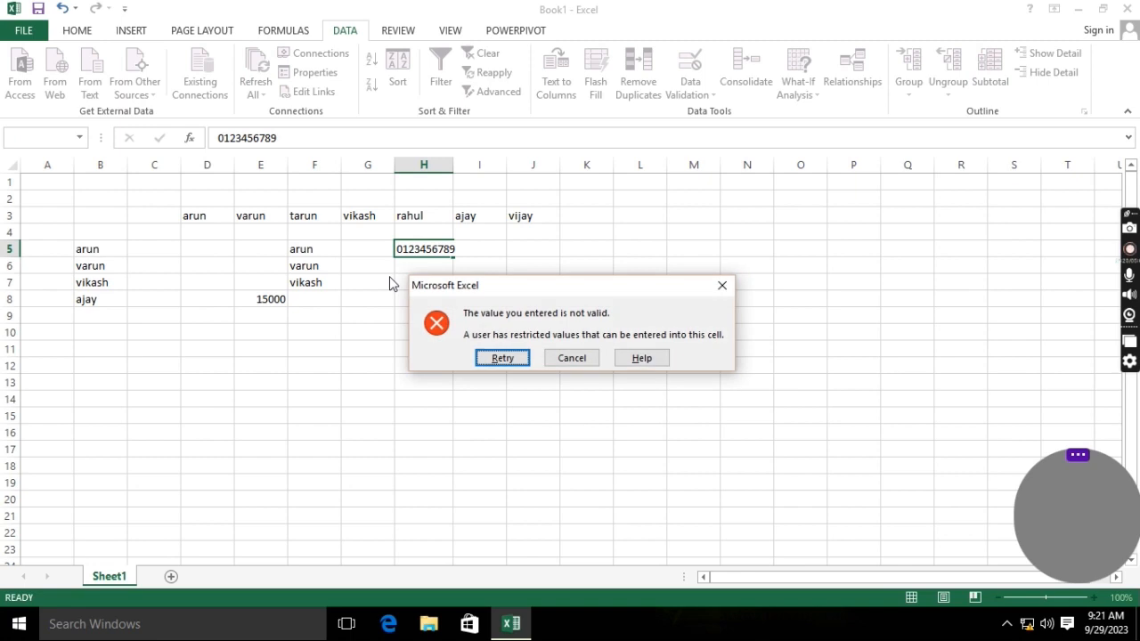
{"action": "key", "text": "Return"}
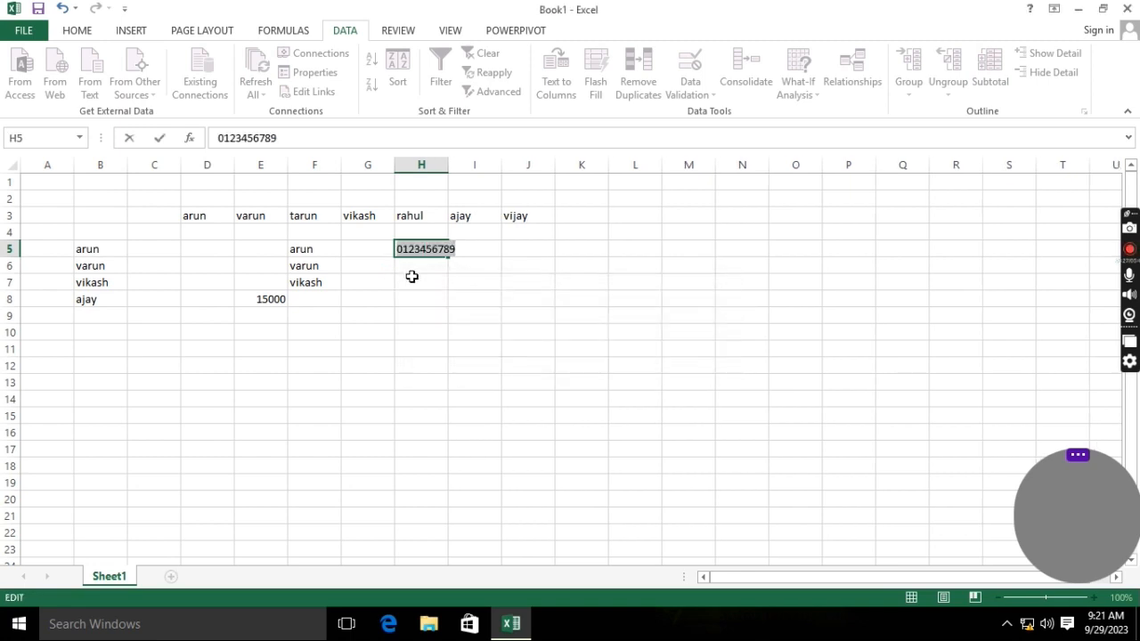
{"action": "key", "text": "Return"}
{"action": "left_click", "coordinate": [572, 358]}
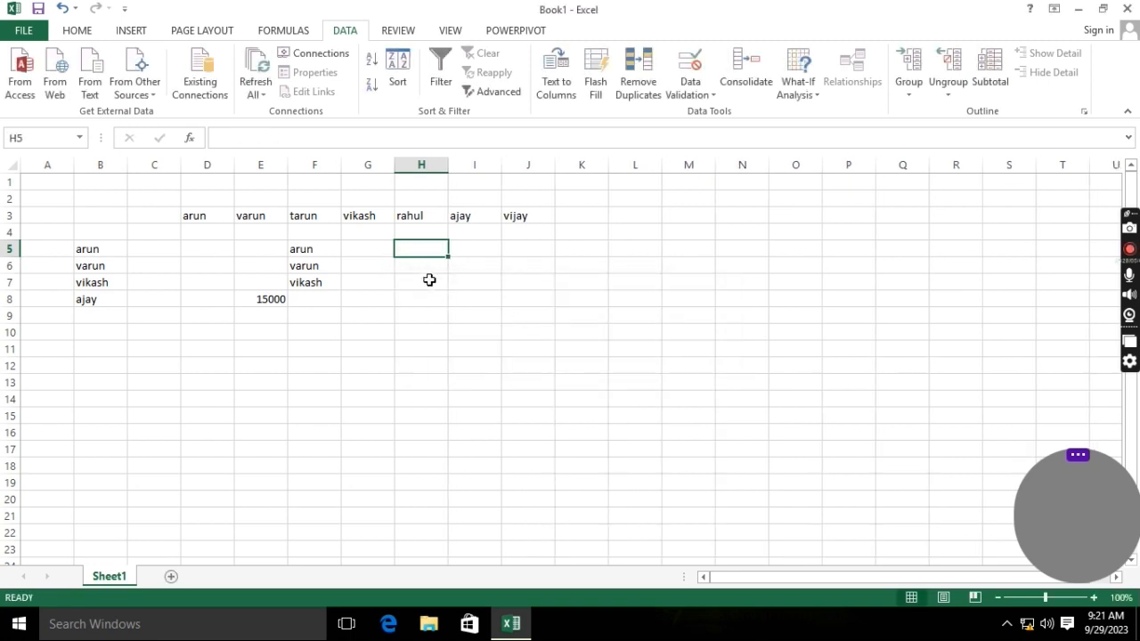
{"action": "left_click", "coordinate": [429, 280]}
{"action": "type", "text": "1"}
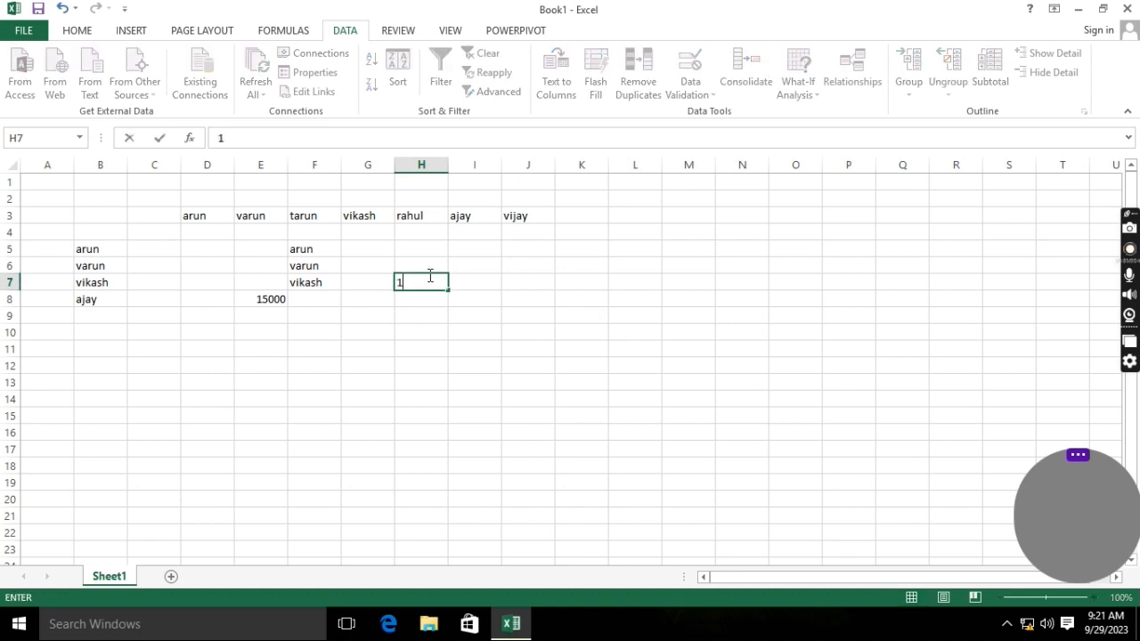
{"action": "type", "text": "234567890"}
{"action": "key", "text": "Return"}
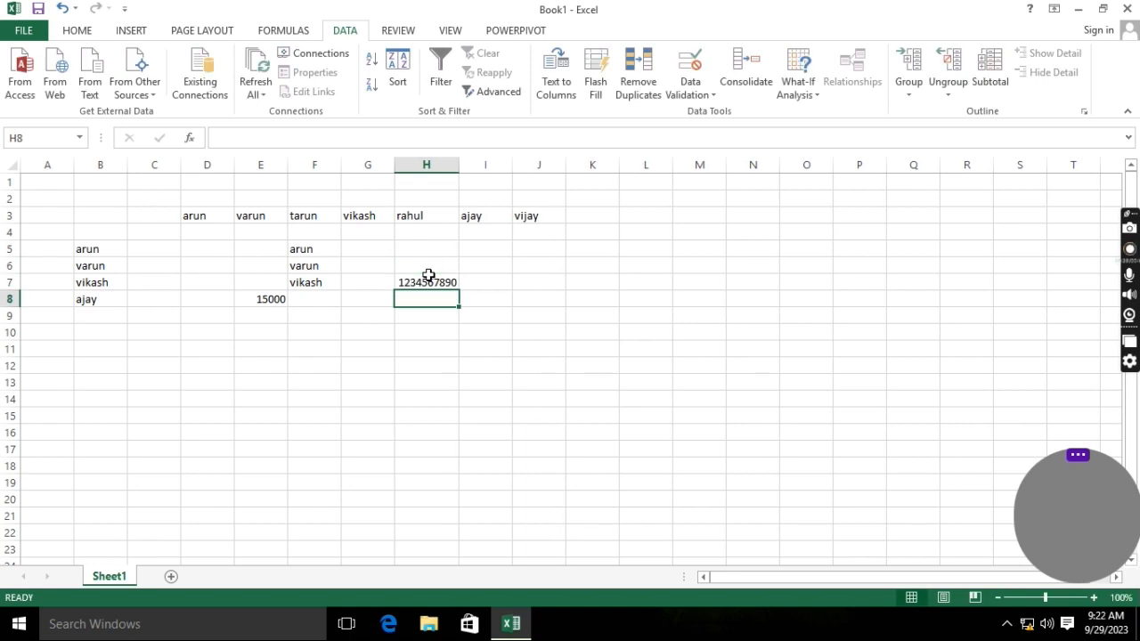
{"action": "type", "text": "65465465465465"}
{"action": "key", "text": "Return"}
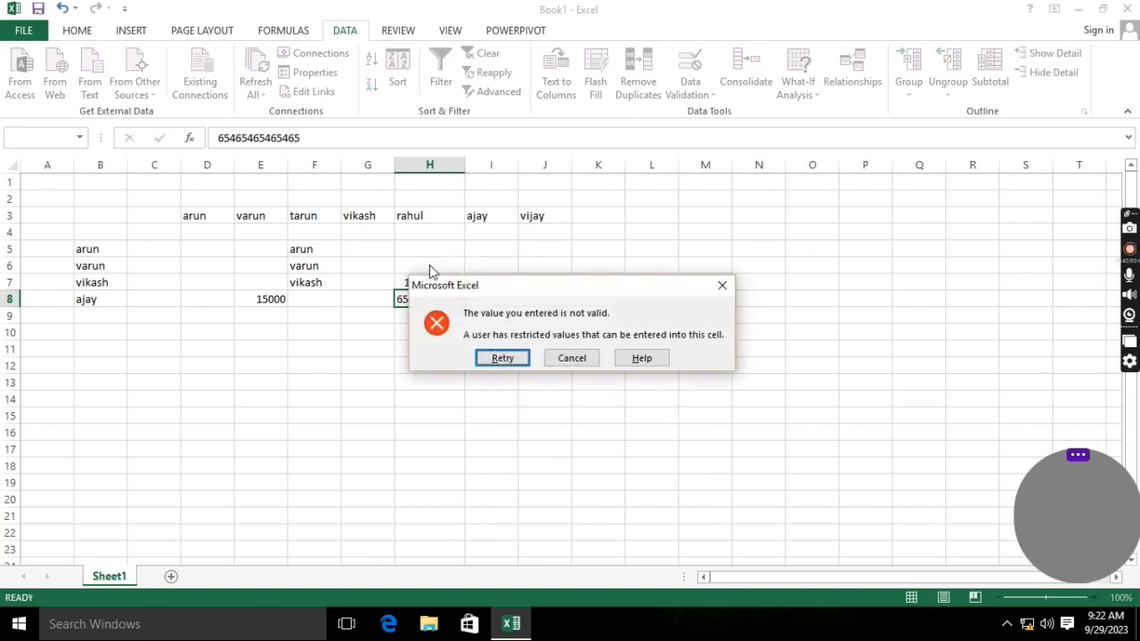
{"action": "left_click", "coordinate": [571, 360]}
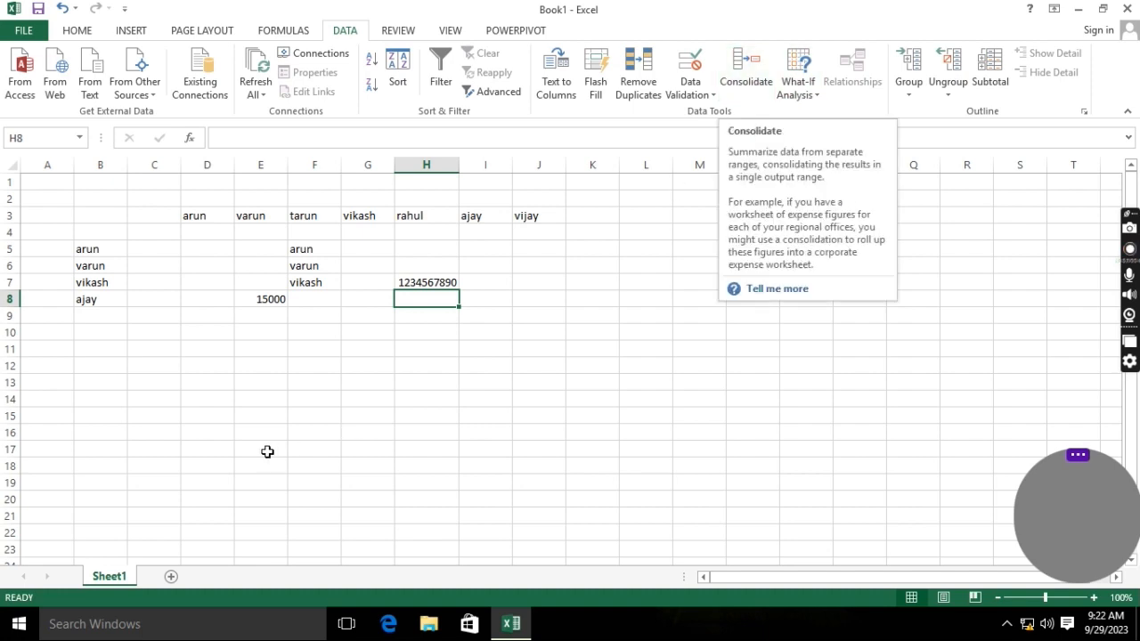
Step: Enter 45000 in D14 and 6300 in D15 on Sheet1 as sample figures
{"action": "left_click", "coordinate": [187, 397]}
{"action": "type", "text": "45000"}
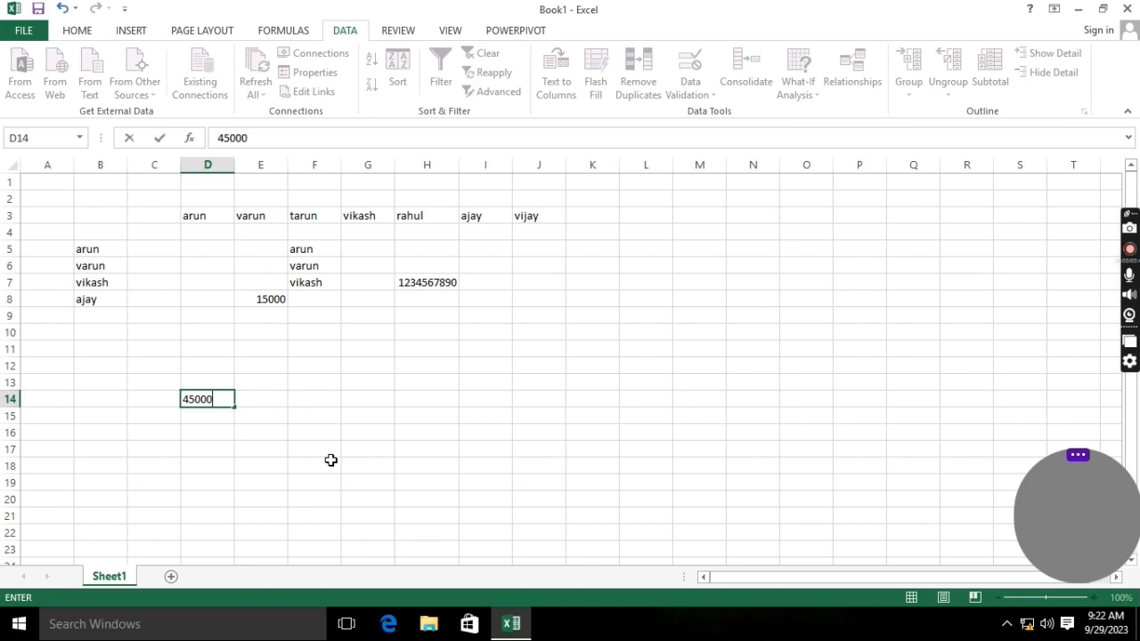
{"action": "key", "text": "Return"}
{"action": "type", "text": "6300"}
{"action": "key", "text": "Return"}
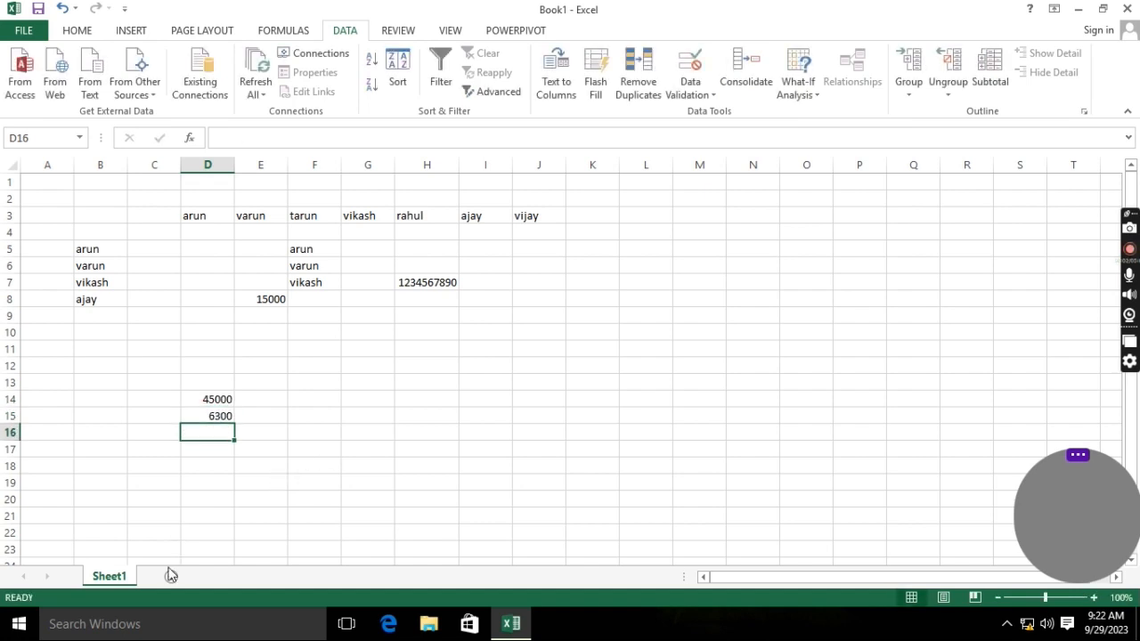
Step: Add a second worksheet and enter 9600 in C5 and 6300 in C6
{"action": "left_click", "coordinate": [171, 578]}
{"action": "left_click", "coordinate": [161, 242]}
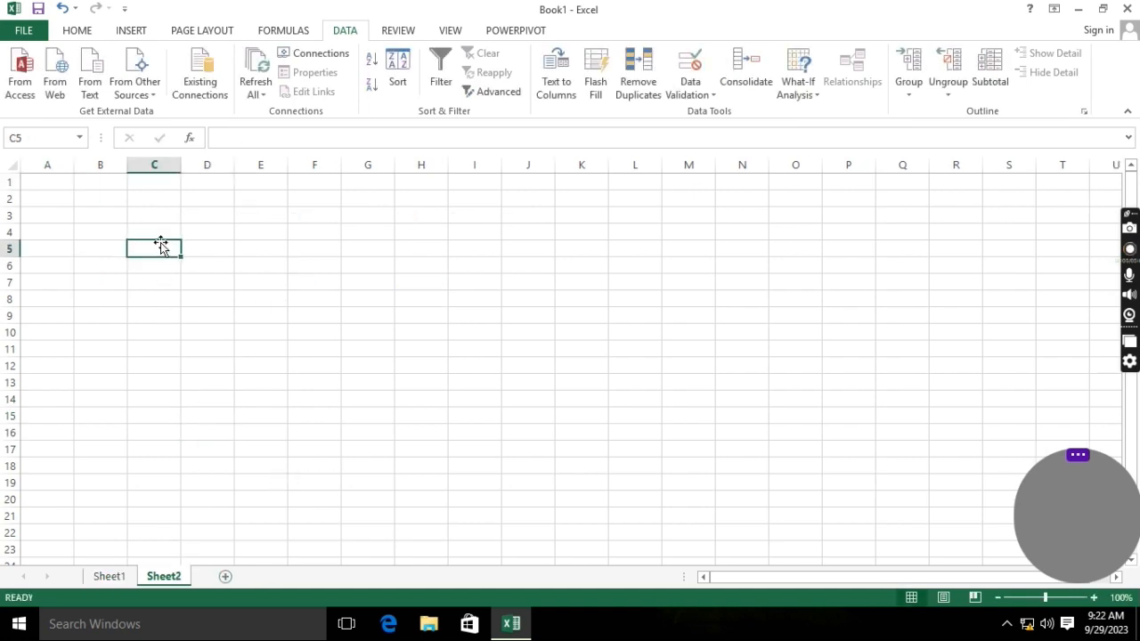
{"action": "type", "text": "9600"}
{"action": "key", "text": "Return"}
{"action": "type", "text": "6300"}
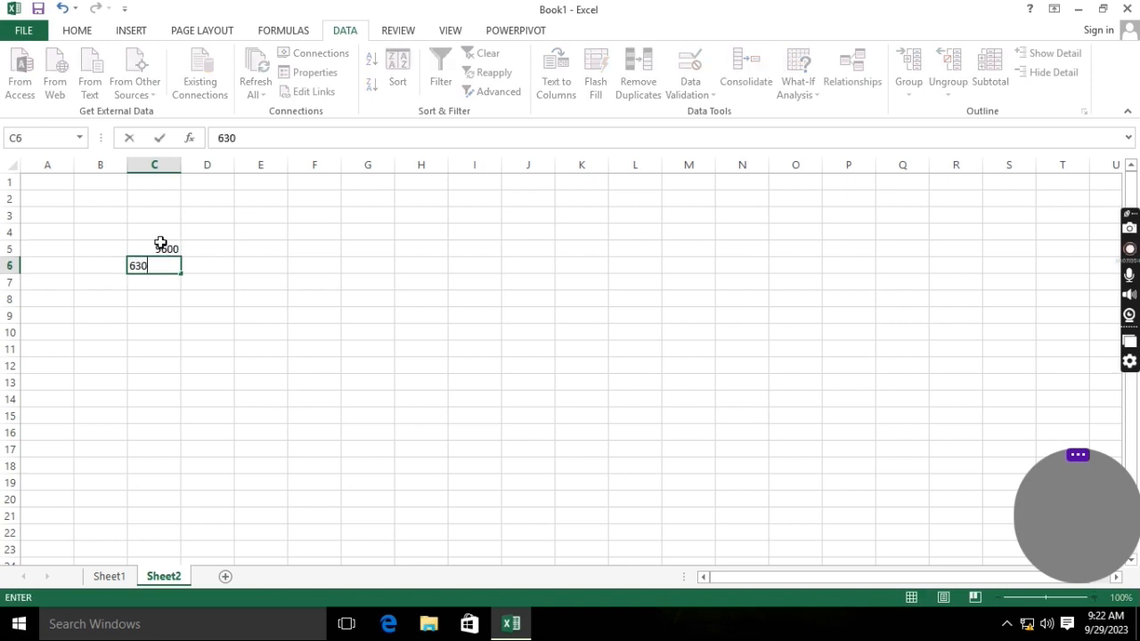
{"action": "key", "text": "Return"}
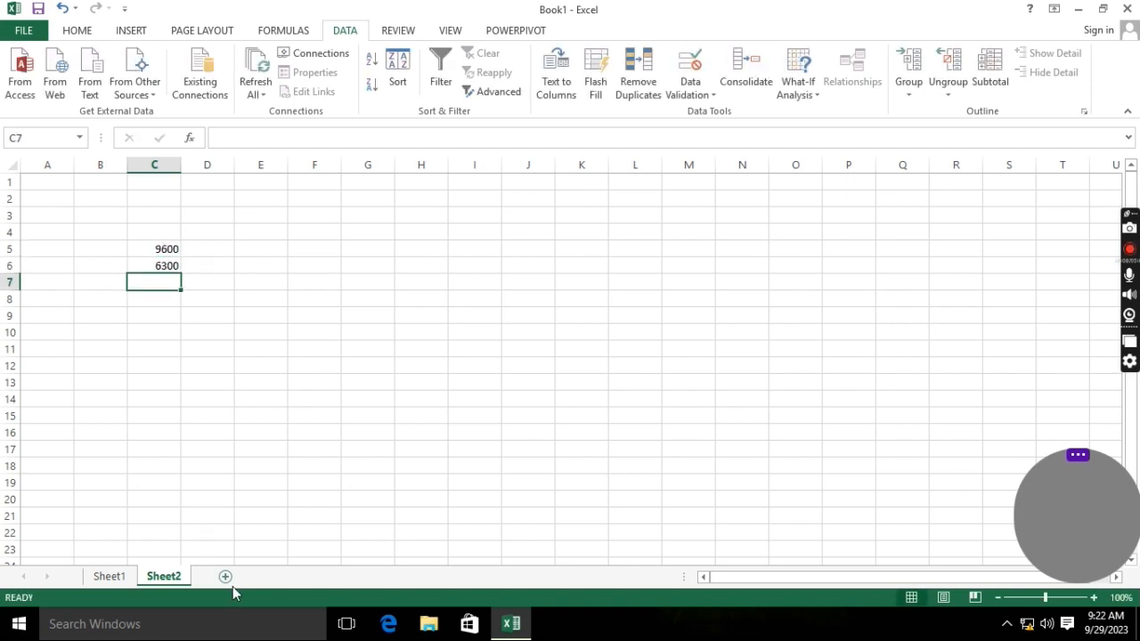
Step: Add a third worksheet and start the Consolidate command with D6 as the destination cell
{"action": "left_click", "coordinate": [224, 578]}
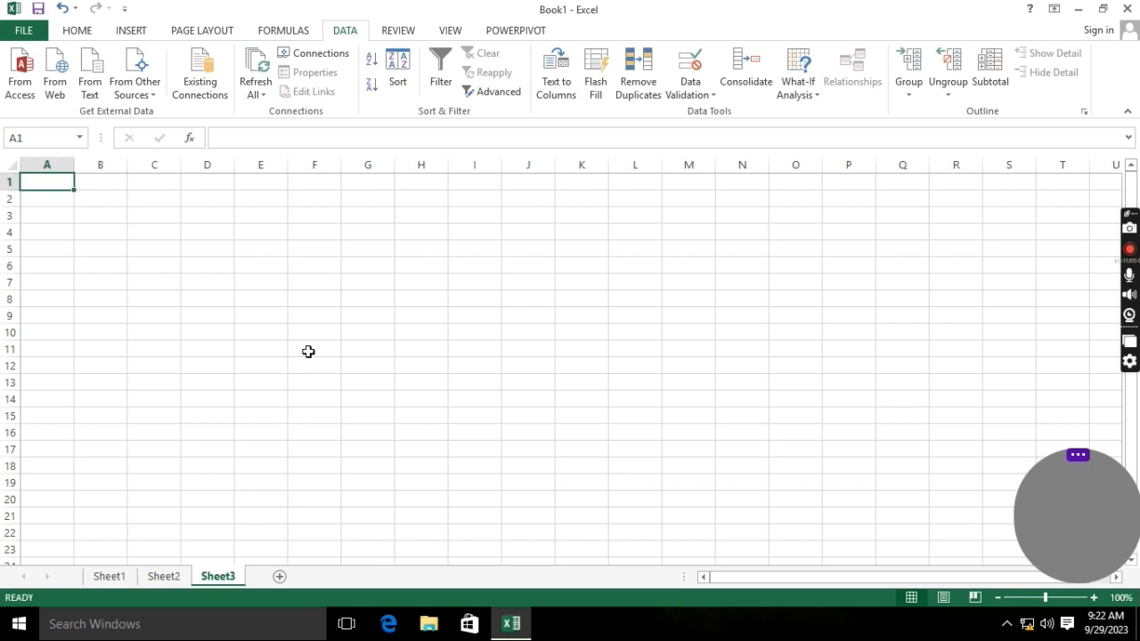
{"action": "left_click", "coordinate": [218, 261]}
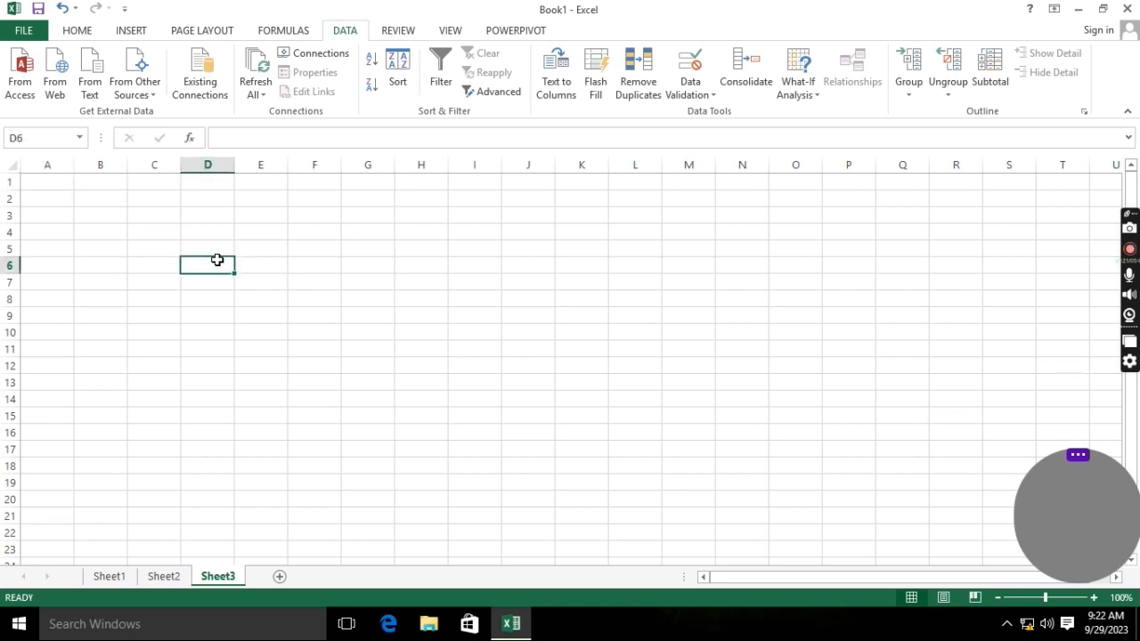
{"action": "left_click", "coordinate": [746, 74]}
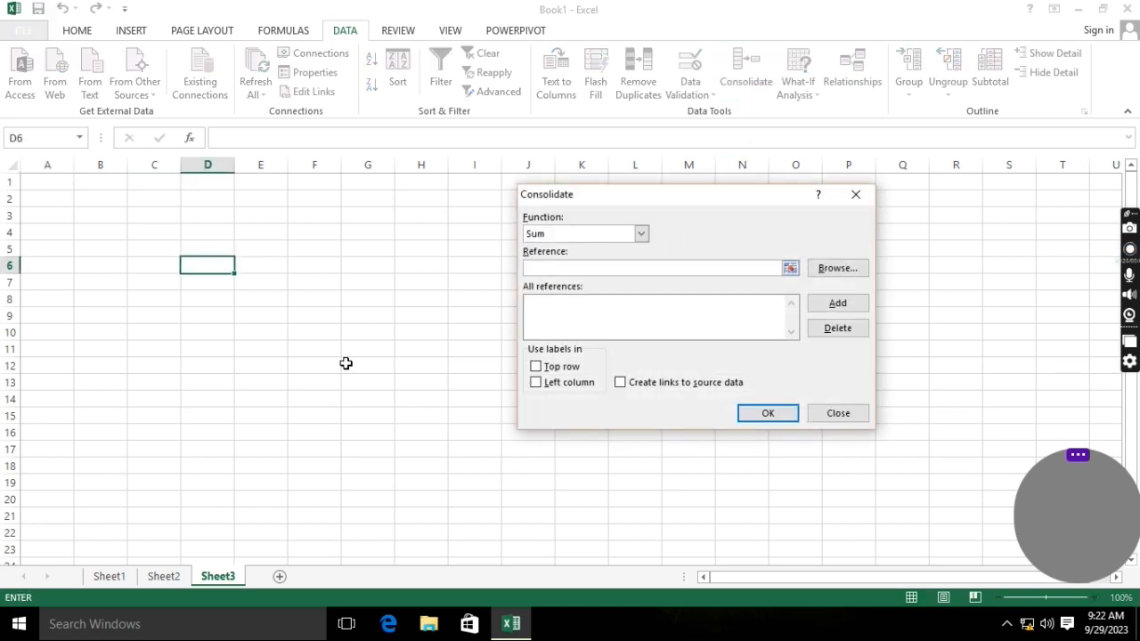
Step: Add Sheet1 cells E8, D14 and D15 as separate references for the consolidation
{"action": "left_click", "coordinate": [119, 585]}
{"action": "left_click", "coordinate": [270, 298]}
{"action": "left_click", "coordinate": [838, 303]}
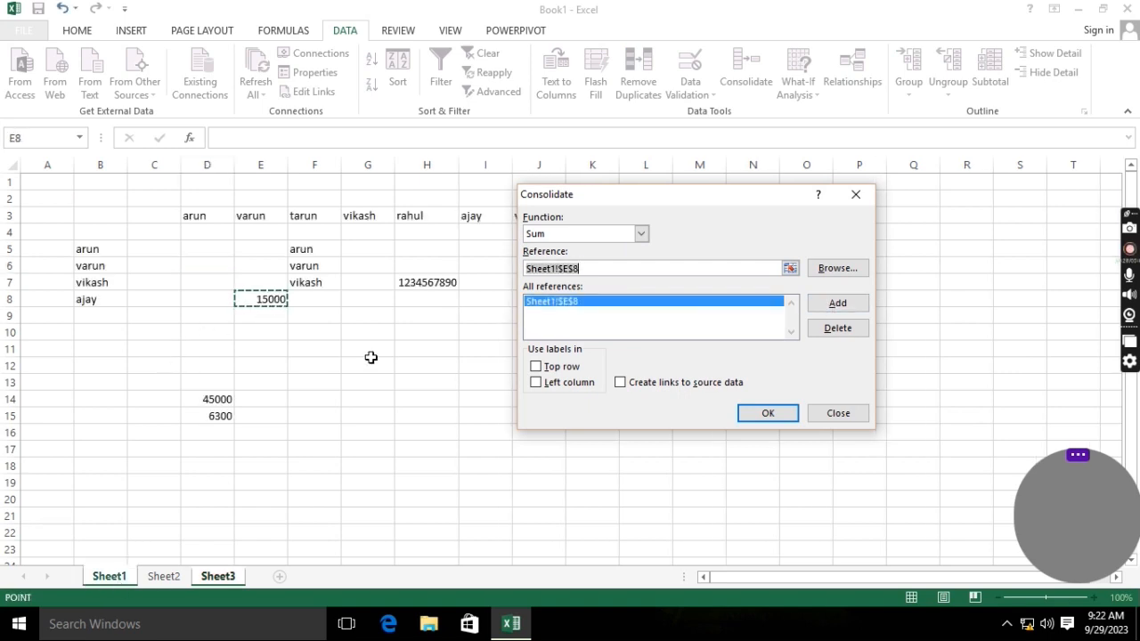
{"action": "left_click", "coordinate": [207, 399]}
{"action": "left_click", "coordinate": [846, 305]}
{"action": "left_click", "coordinate": [214, 416]}
{"action": "left_click", "coordinate": [855, 301]}
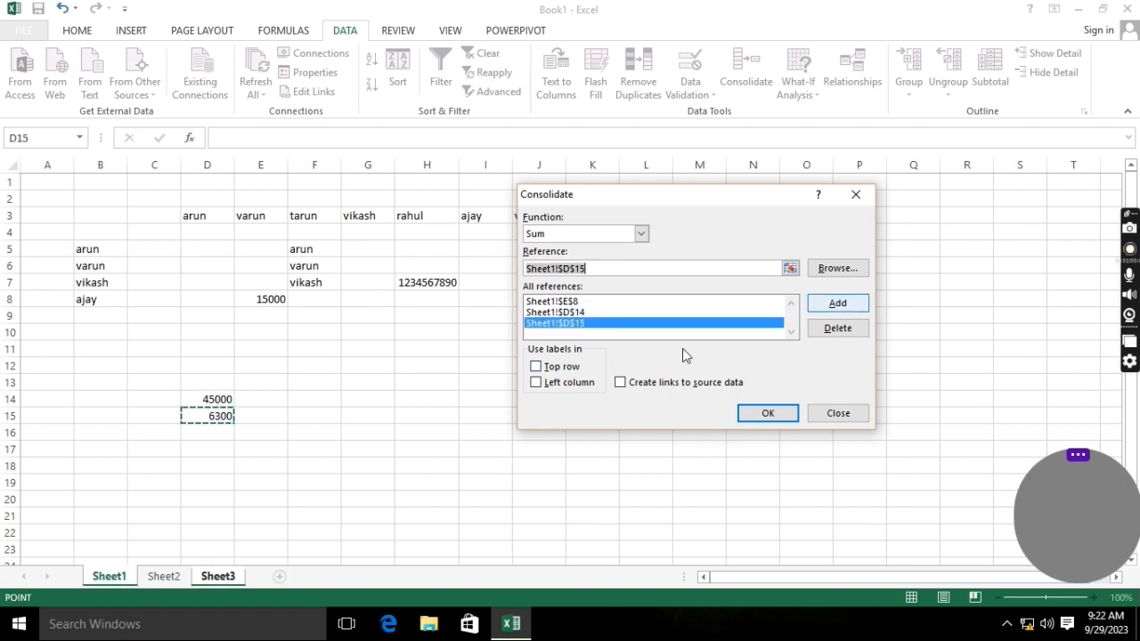
Step: Add Sheet2 cells C5 and C6 to the consolidation references, and return to Sheet3
{"action": "left_click", "coordinate": [163, 576]}
{"action": "left_click", "coordinate": [159, 249]}
{"action": "left_click", "coordinate": [846, 308]}
{"action": "left_click", "coordinate": [158, 267]}
{"action": "left_click", "coordinate": [837, 304]}
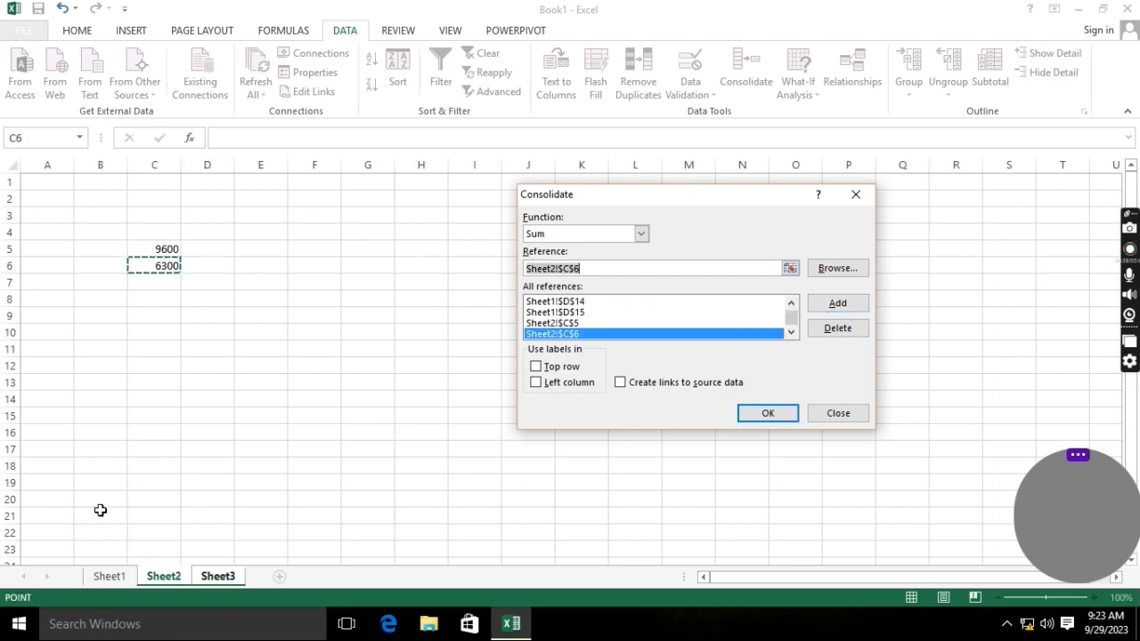
{"action": "left_click", "coordinate": [222, 584]}
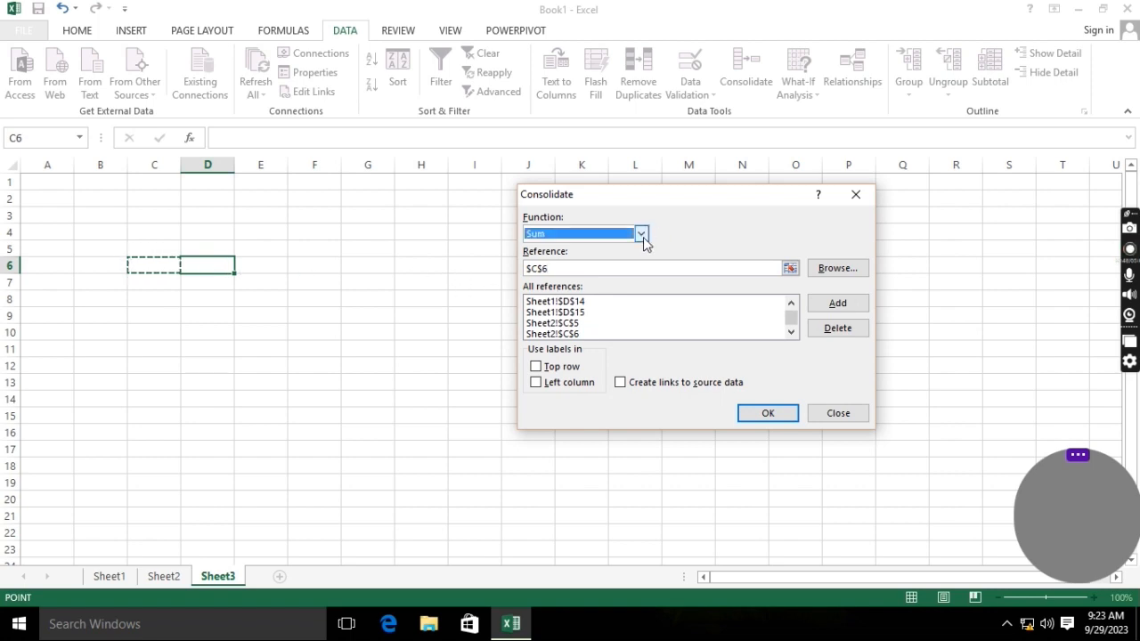
Step: Use Sum as the consolidation function and consolidate the added references into D6 of Sheet3
{"action": "left_click", "coordinate": [642, 235]}
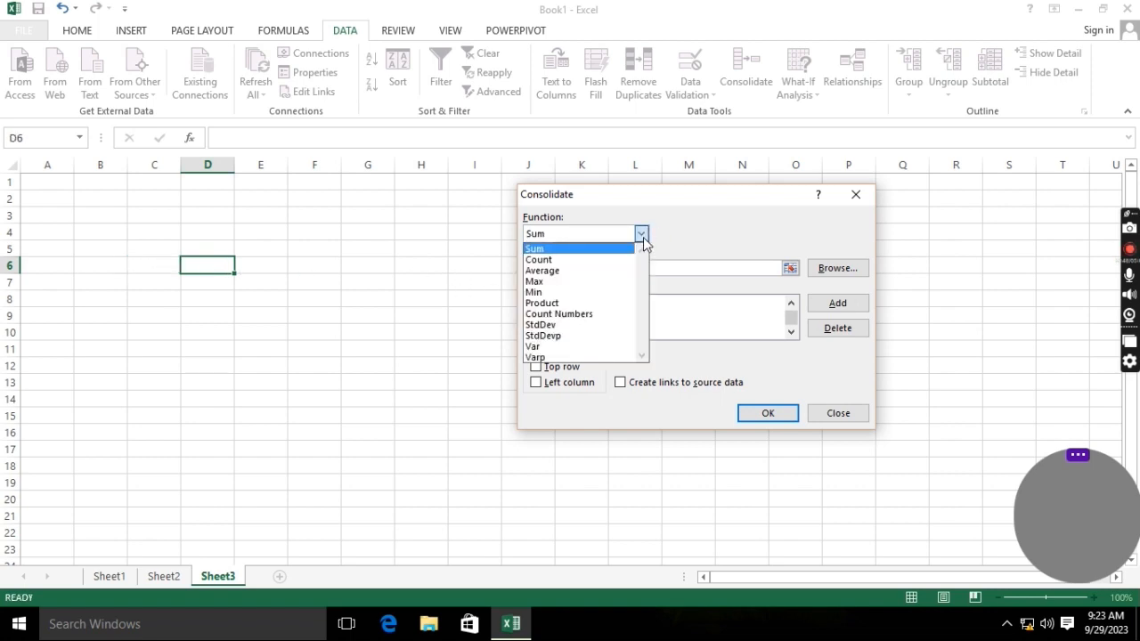
{"action": "left_click", "coordinate": [546, 250]}
{"action": "left_click", "coordinate": [756, 413]}
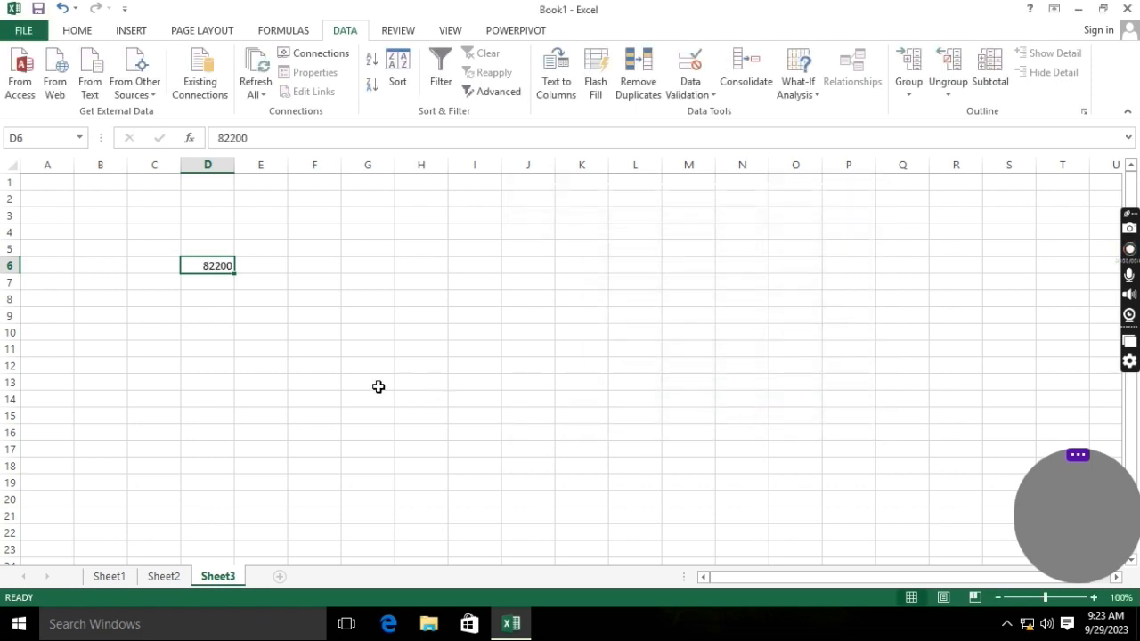
Step: Consolidate into D9 of Sheet3 with the Average function, removing Sheet1 cell D15 from the references
{"action": "left_click", "coordinate": [221, 319]}
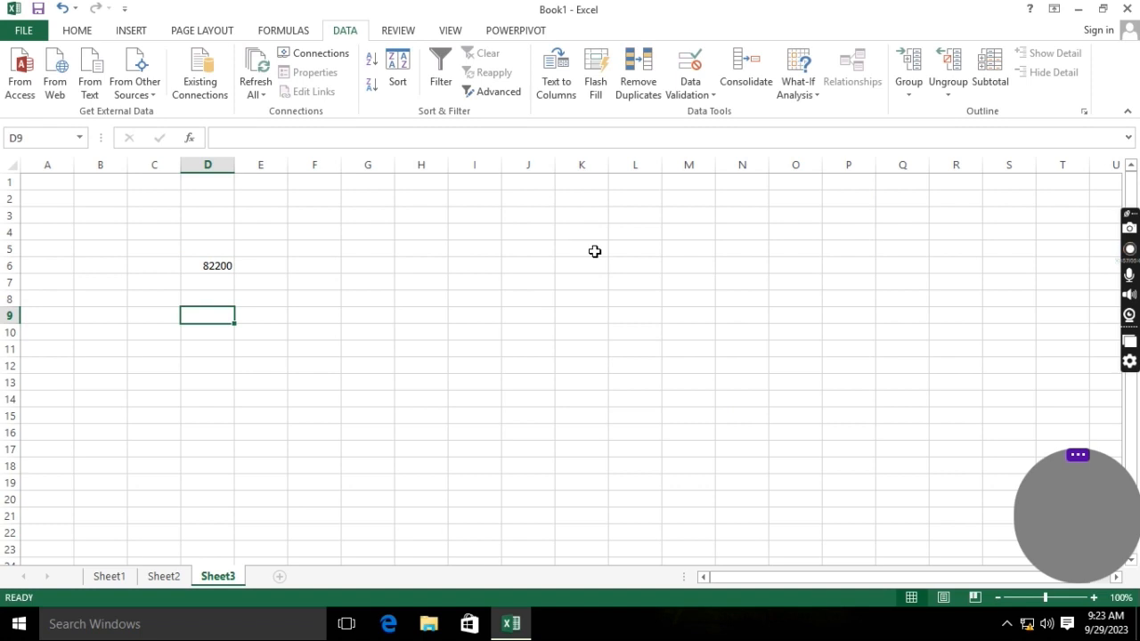
{"action": "left_click", "coordinate": [753, 85]}
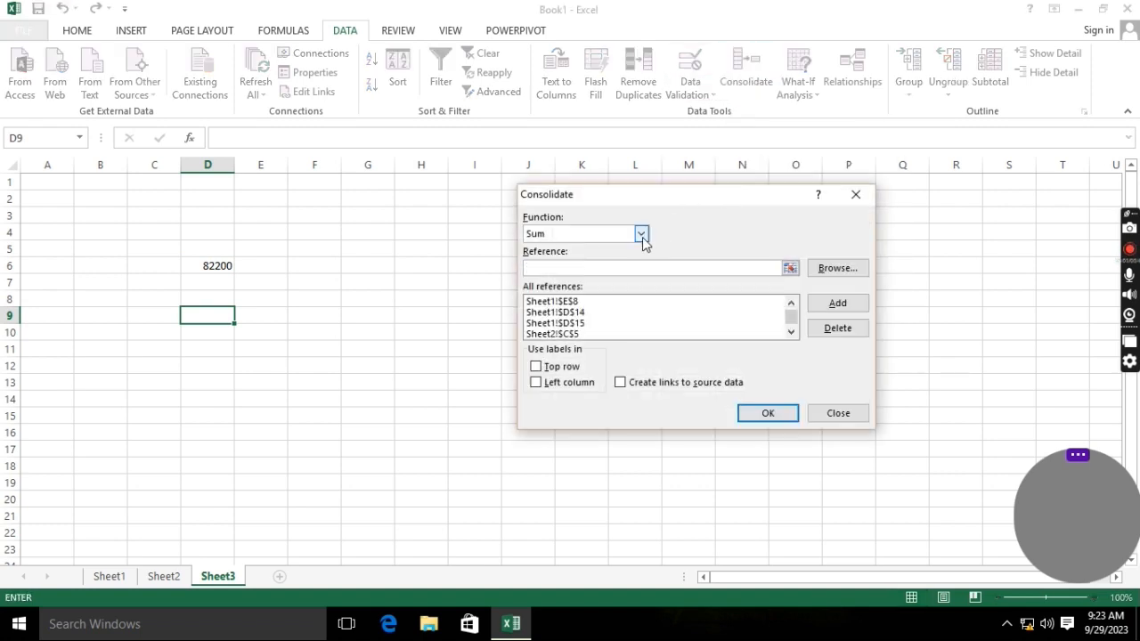
{"action": "left_click", "coordinate": [564, 324]}
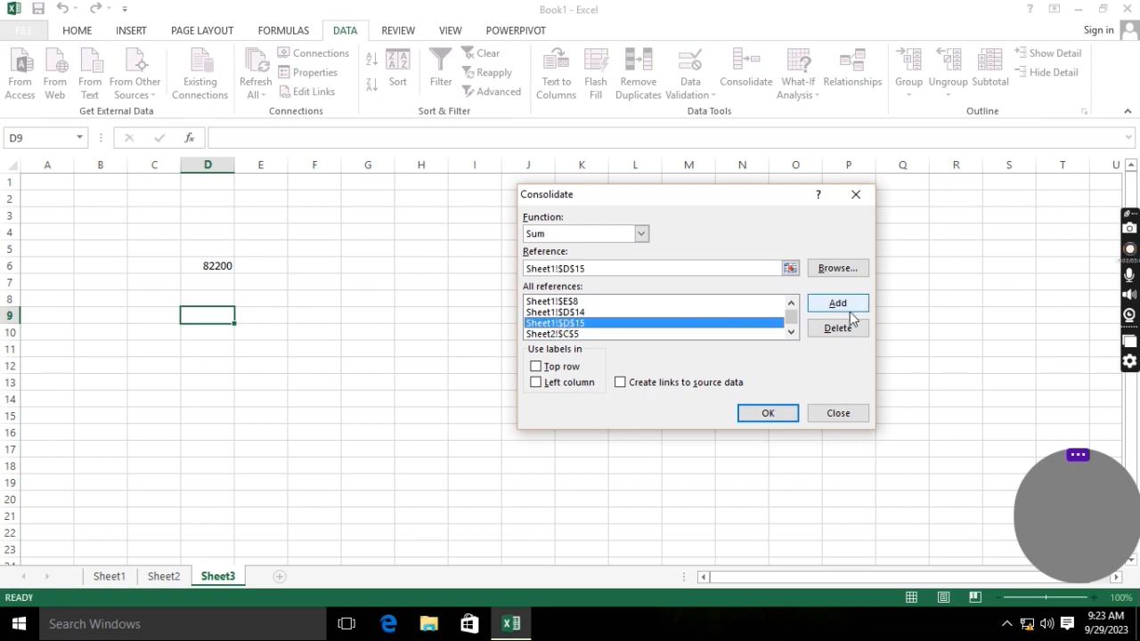
{"action": "left_click", "coordinate": [842, 329]}
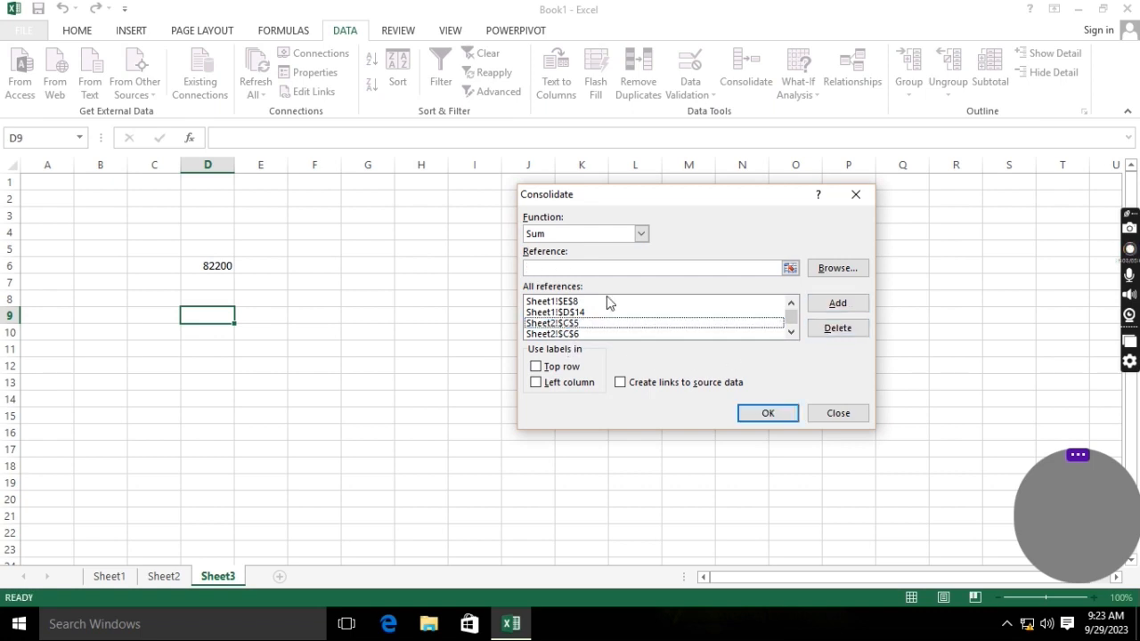
{"action": "left_click", "coordinate": [641, 233]}
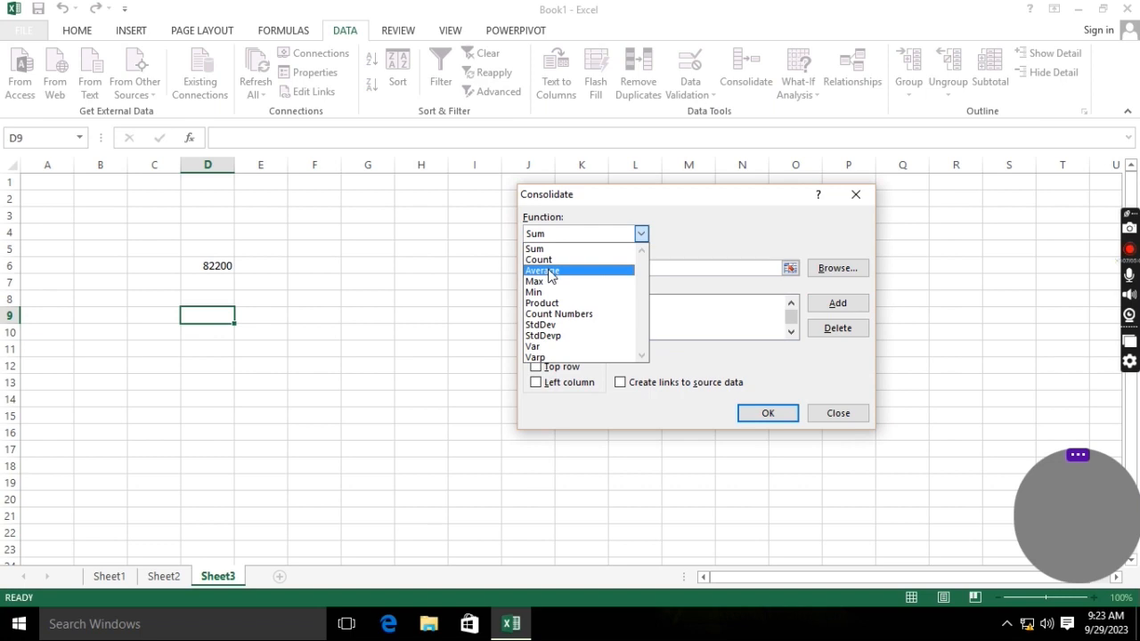
{"action": "left_click", "coordinate": [570, 267]}
{"action": "left_click", "coordinate": [755, 413]}
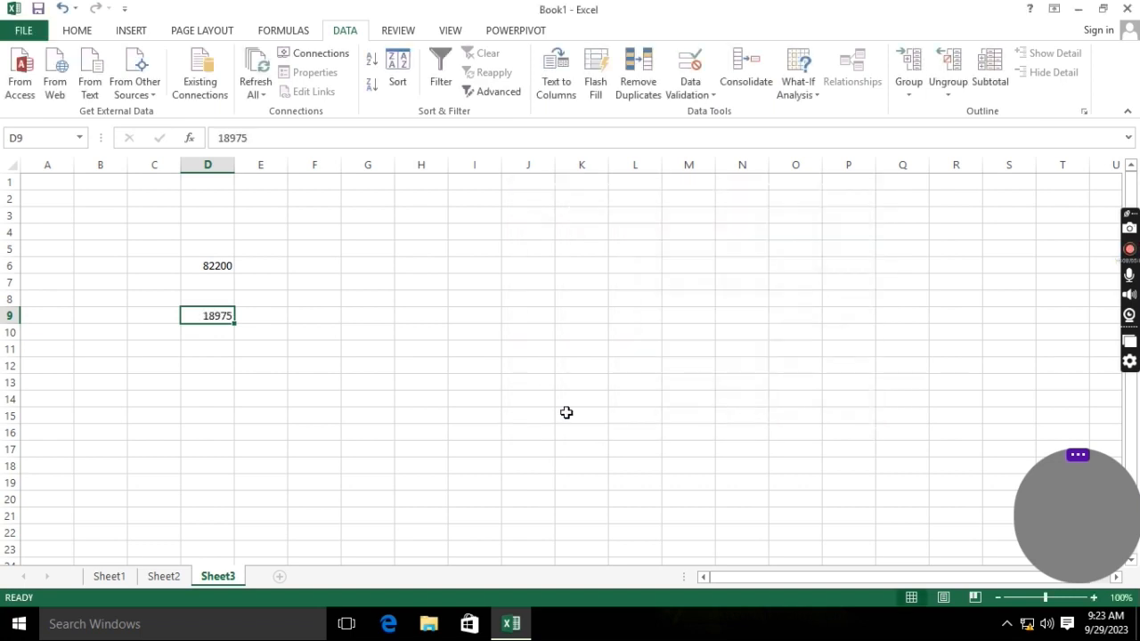
{"action": "left_click", "coordinate": [298, 335]}
Step: Group columns E to H on Sheet1
{"action": "left_click", "coordinate": [153, 579]}
{"action": "left_click", "coordinate": [111, 579]}
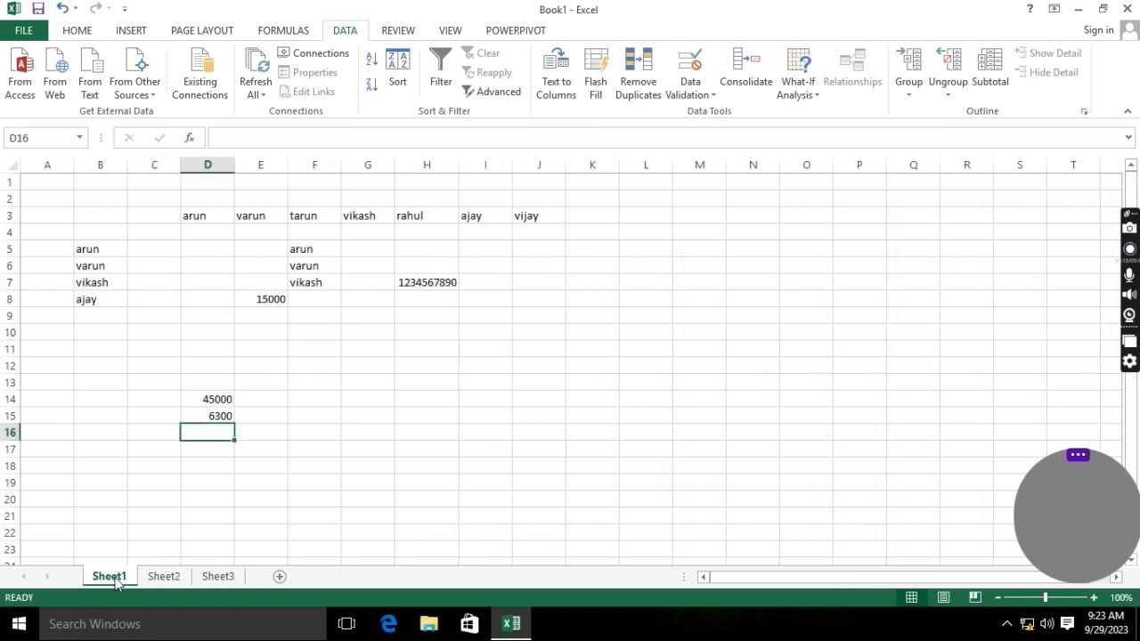
{"action": "left_click_drag", "start_coordinate": [269, 160], "coordinate": [454, 169]}
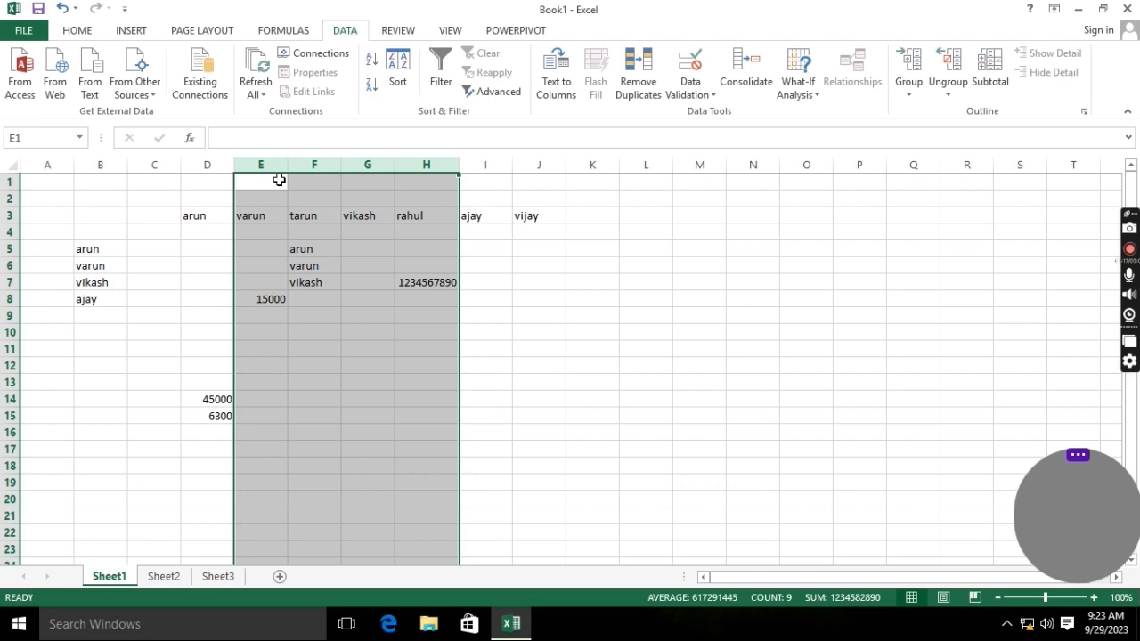
{"action": "left_click", "coordinate": [909, 69]}
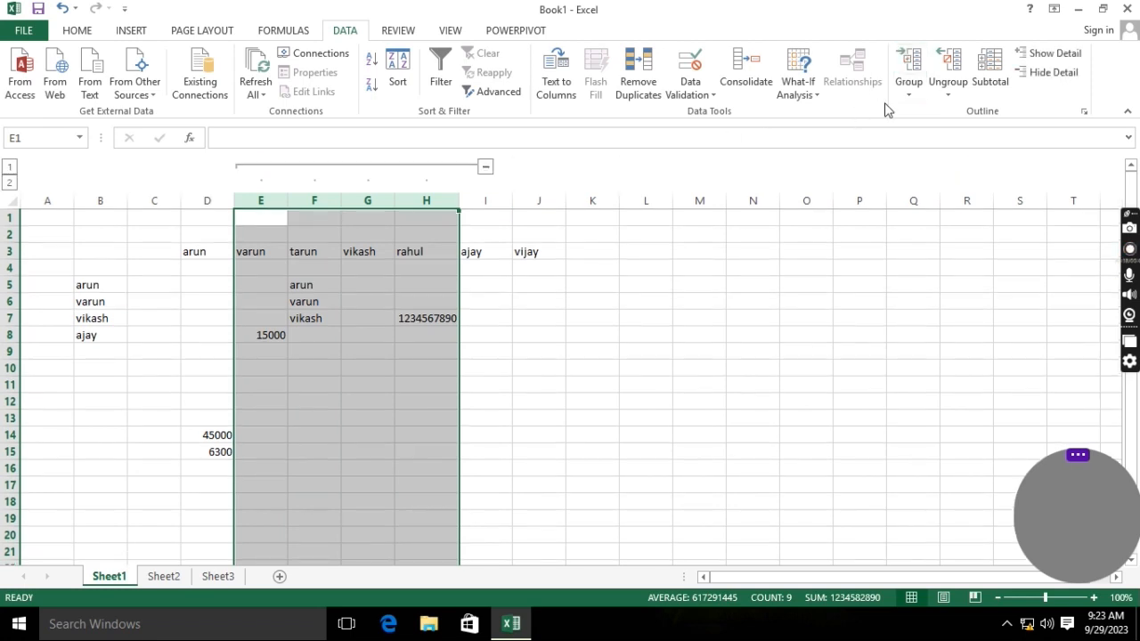
Step: Collapse and re-expand the group of columns E to H, and ungroup the columns
{"action": "left_click", "coordinate": [485, 168]}
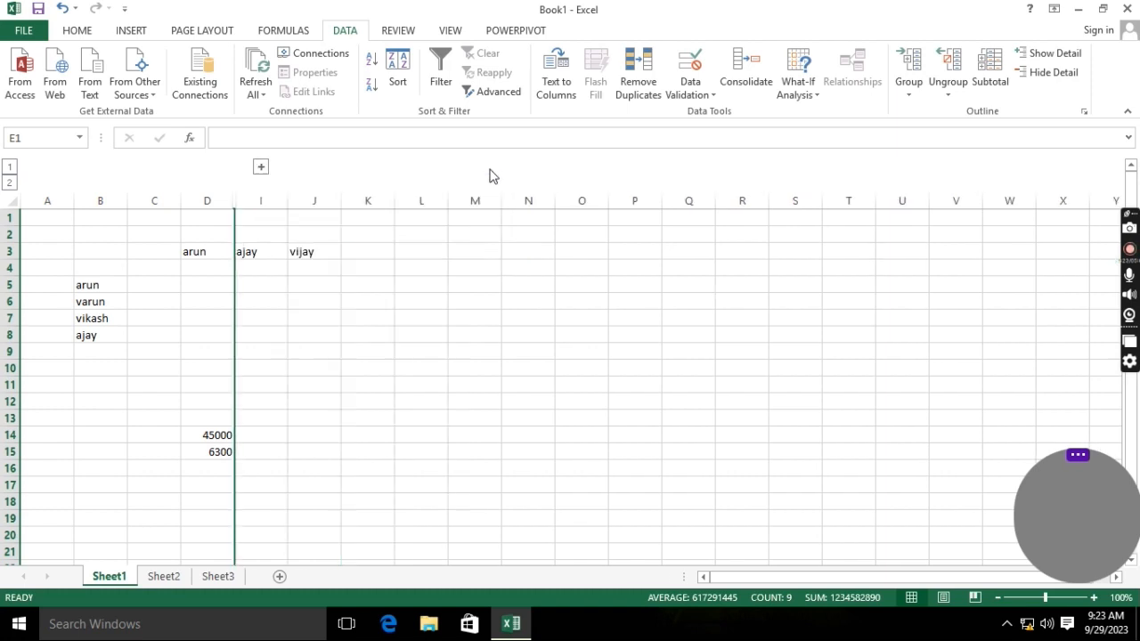
{"action": "left_click", "coordinate": [260, 168]}
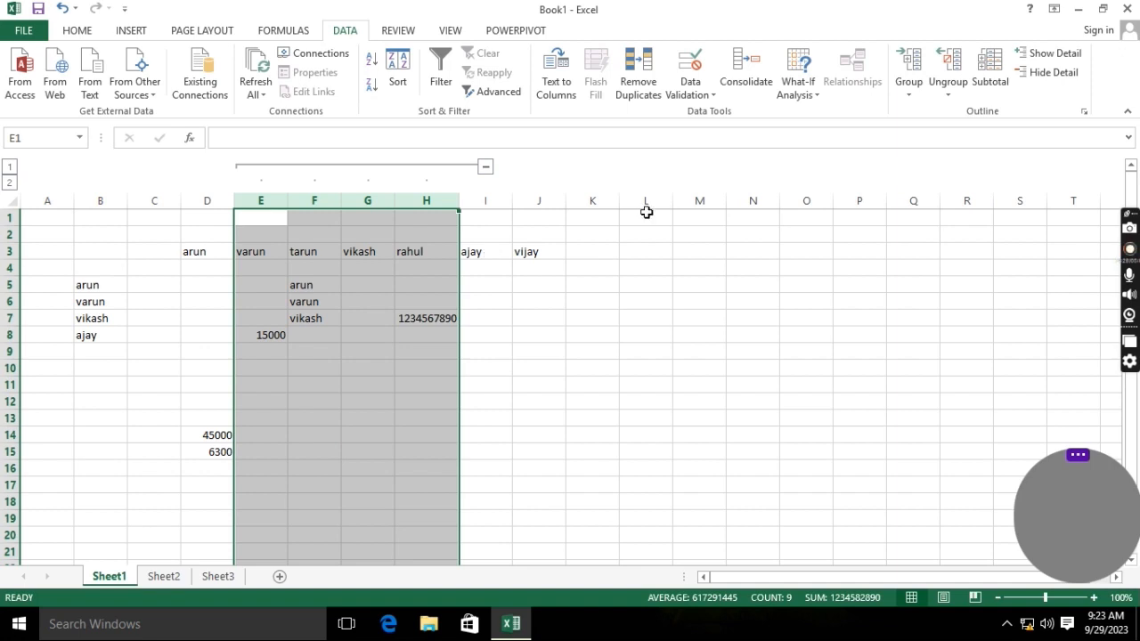
{"action": "left_click", "coordinate": [950, 71]}
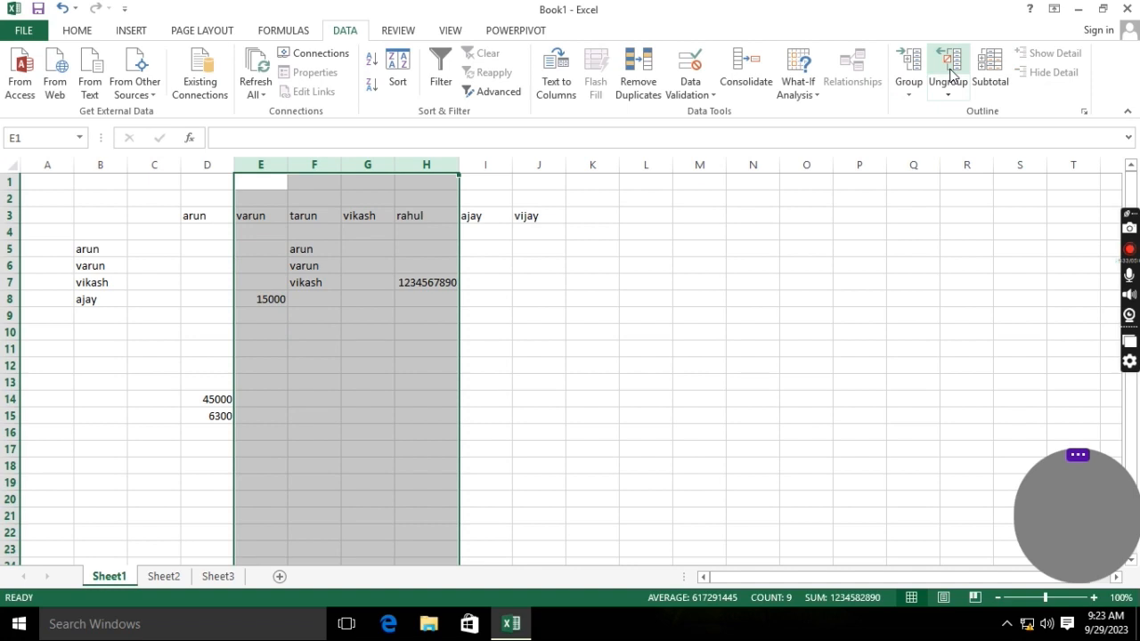
Step: Group rows 5 to 8 on Sheet1 and collapse the group
{"action": "left_click_drag", "start_coordinate": [10, 248], "coordinate": [11, 292]}
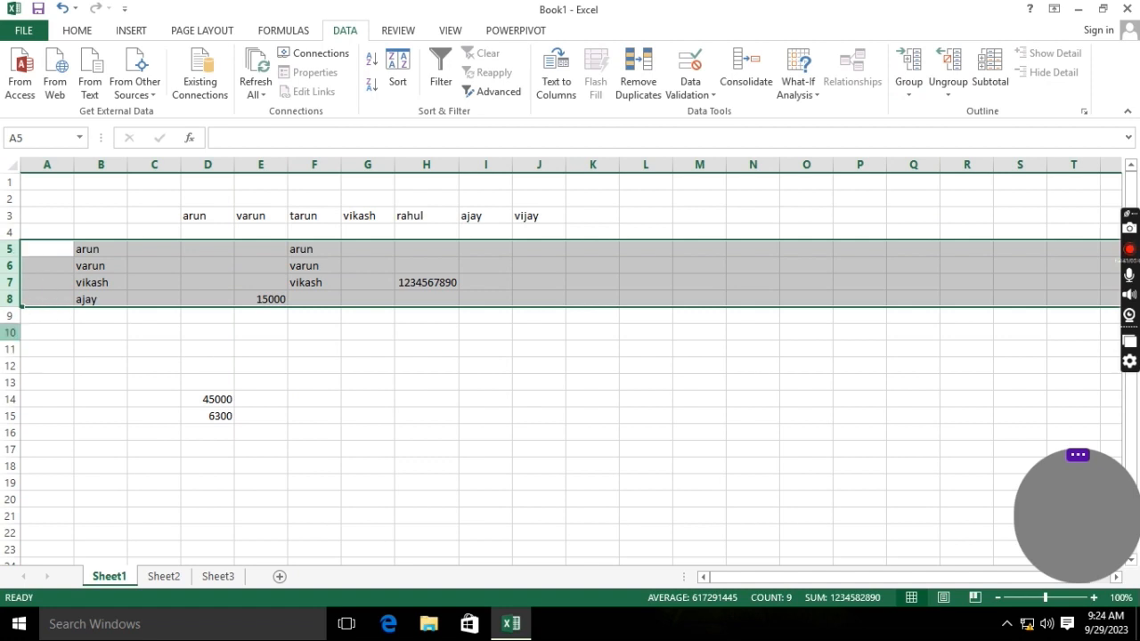
{"action": "left_click", "coordinate": [909, 64]}
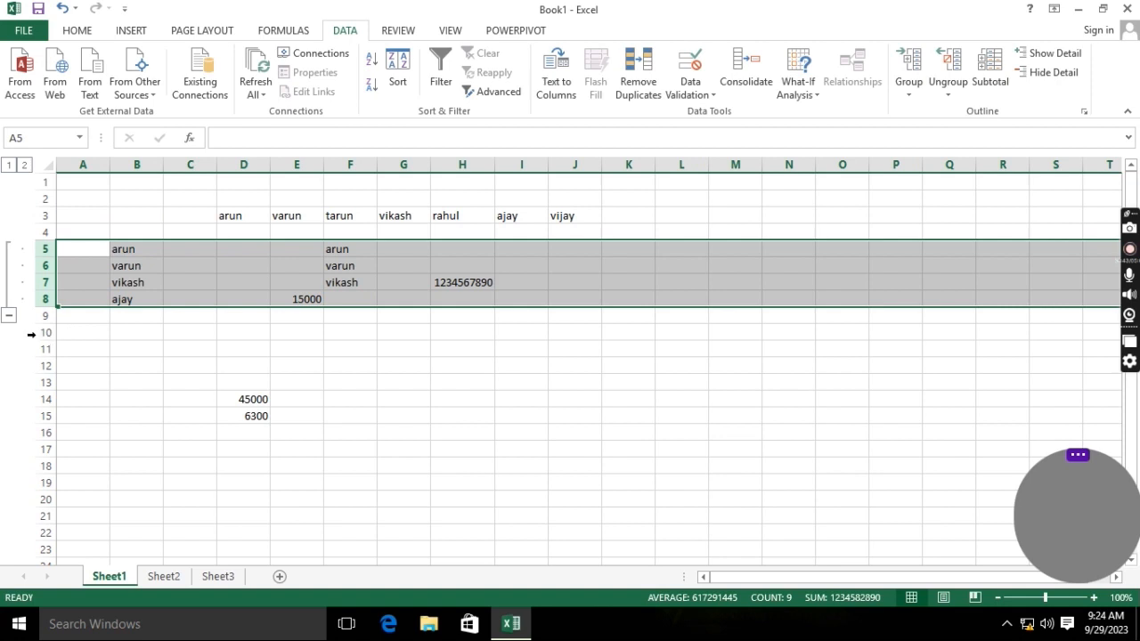
{"action": "left_click", "coordinate": [9, 317]}
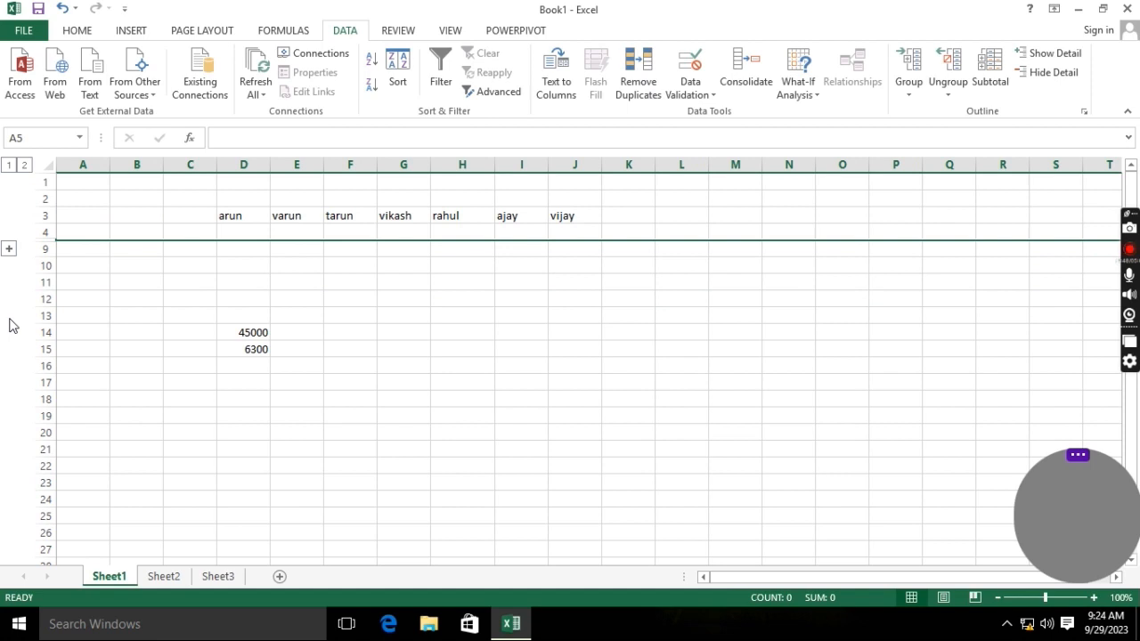
Step: Expand the group of rows 5 to 8 and ungroup the rows
{"action": "left_click", "coordinate": [9, 249]}
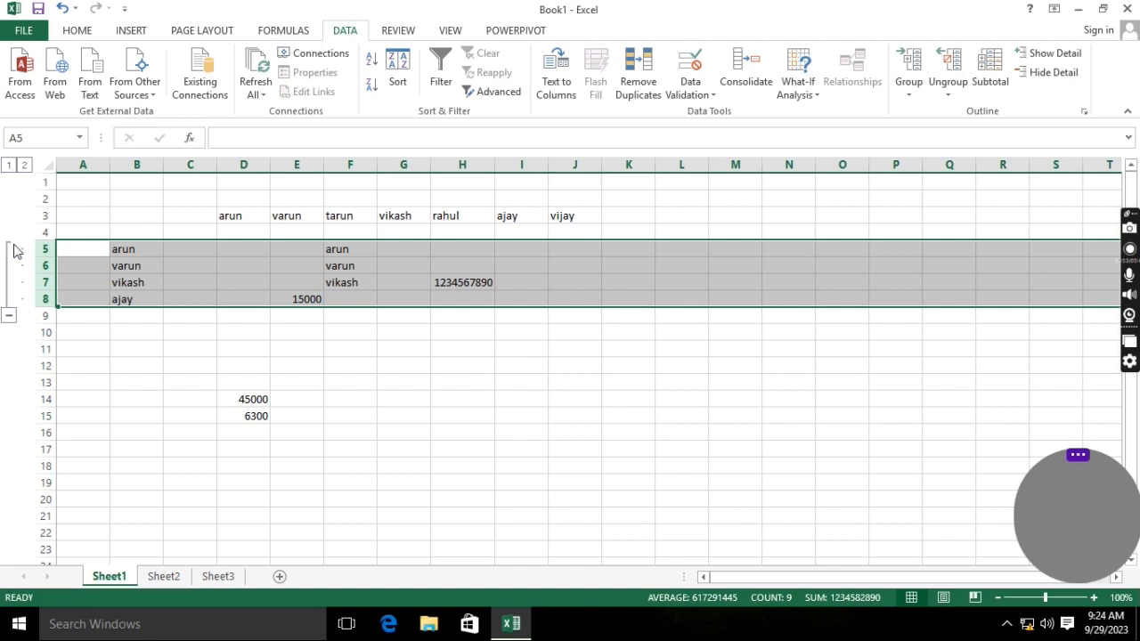
{"action": "left_click", "coordinate": [949, 69]}
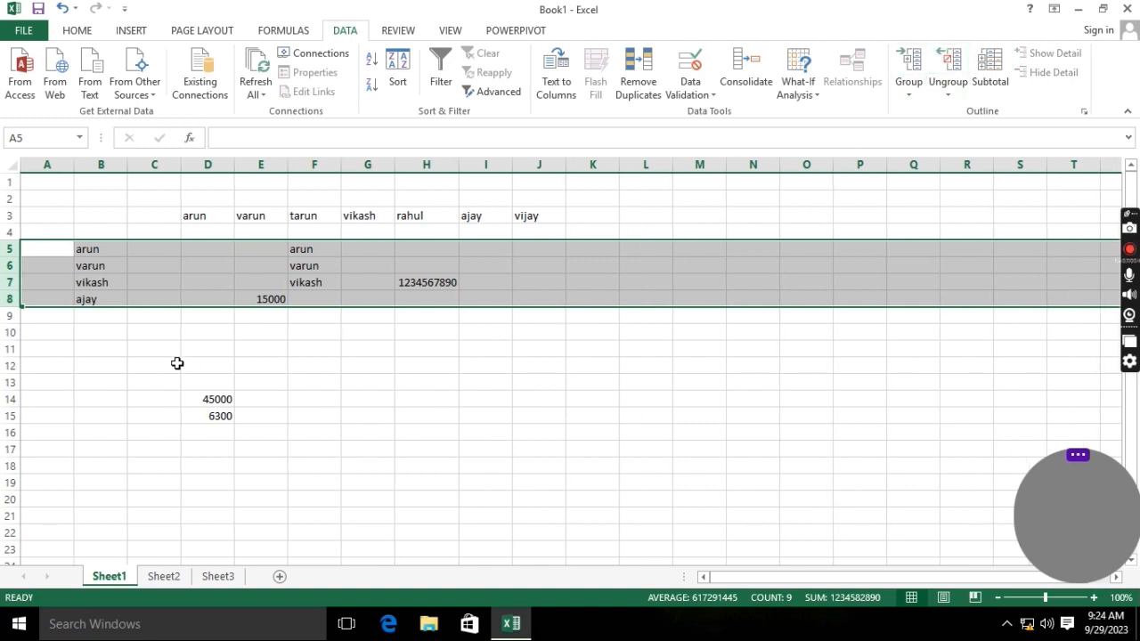
{"action": "left_click", "coordinate": [167, 365]}
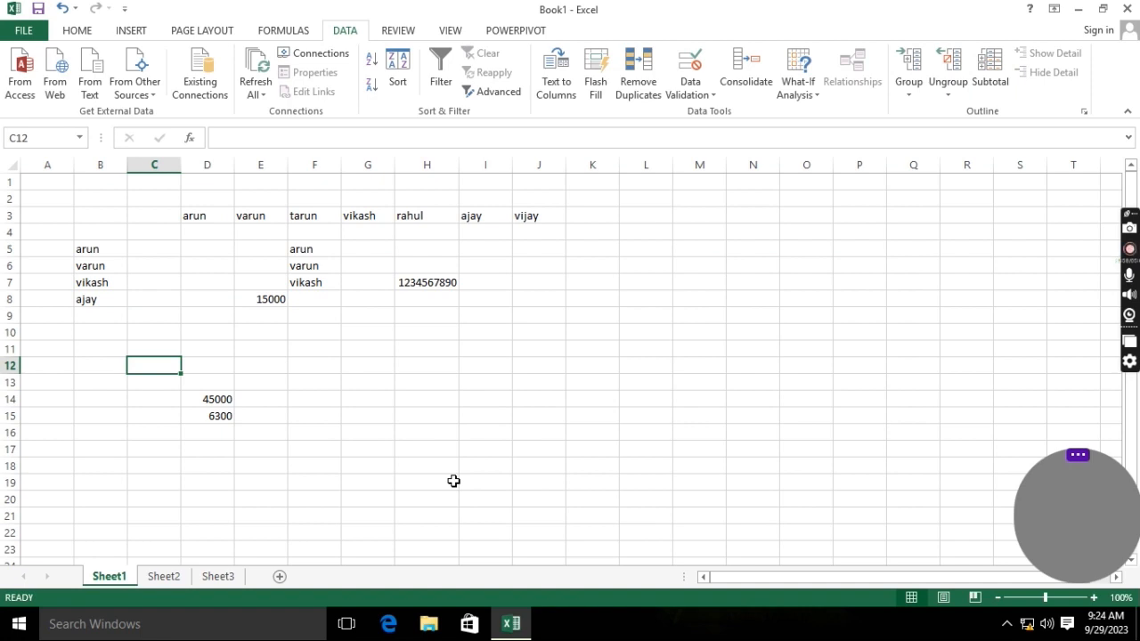